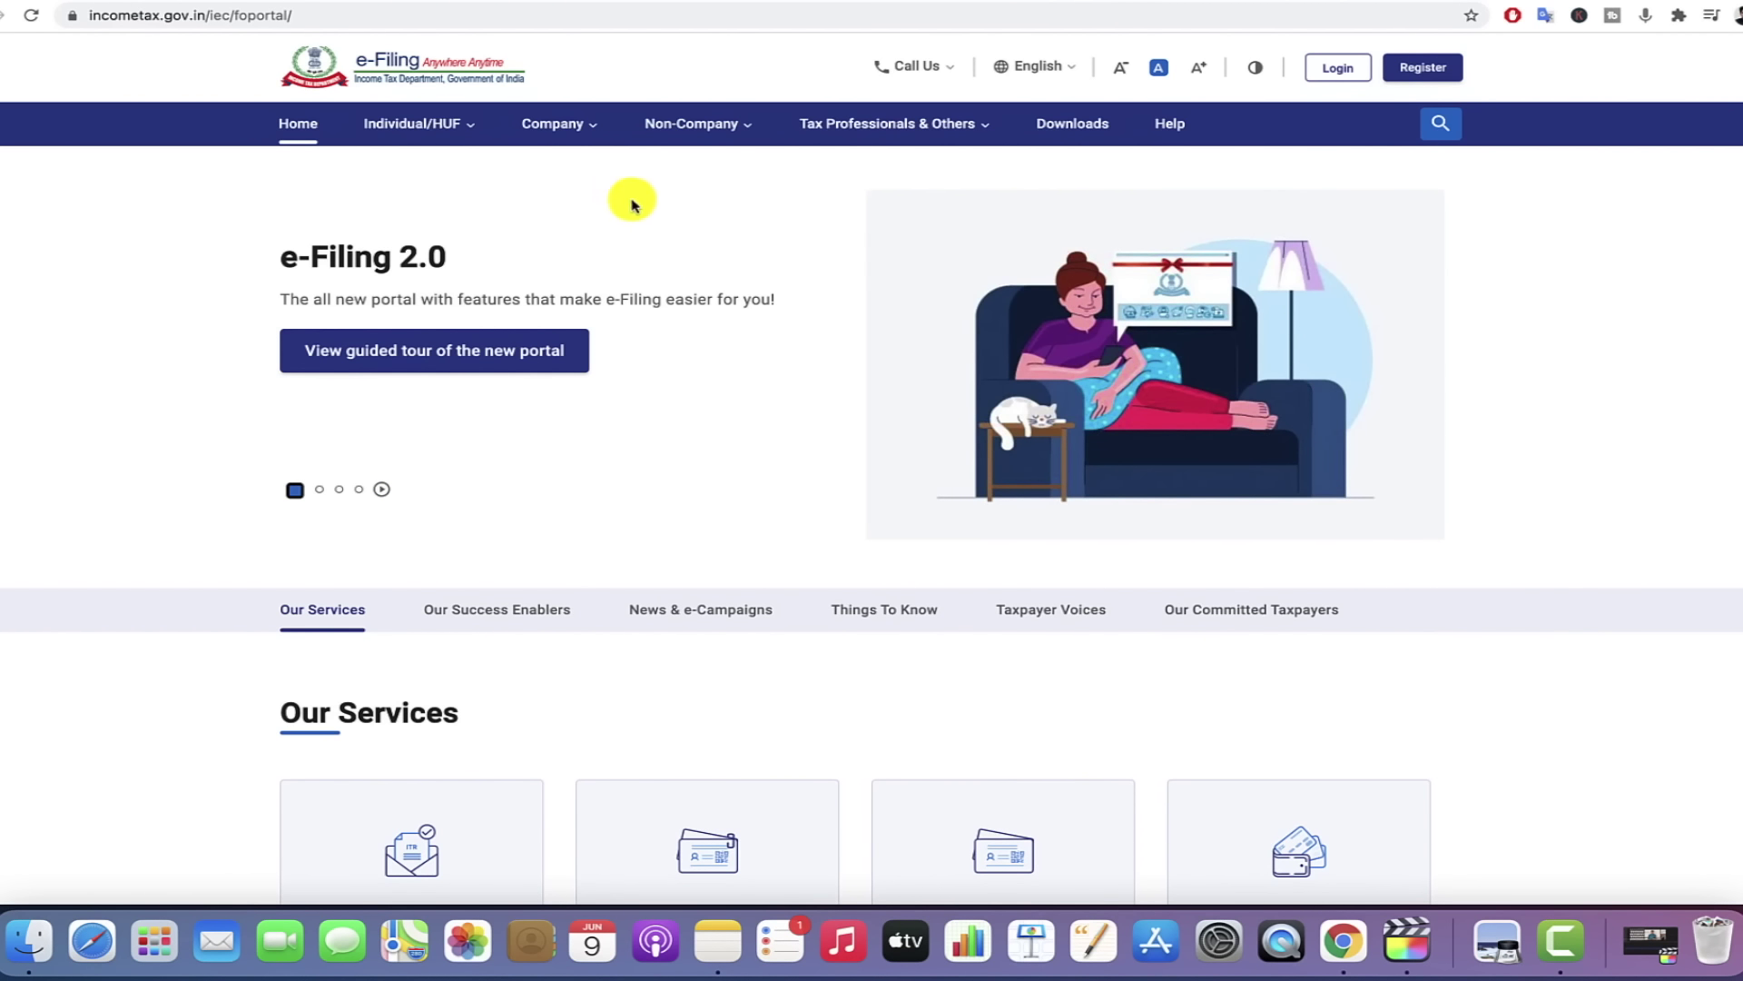
Browse the individual taxpayer guidance on Tax Slabs for AY 2021-22 and deductions.
{"action": "left_click", "coordinate": [450, 141]}
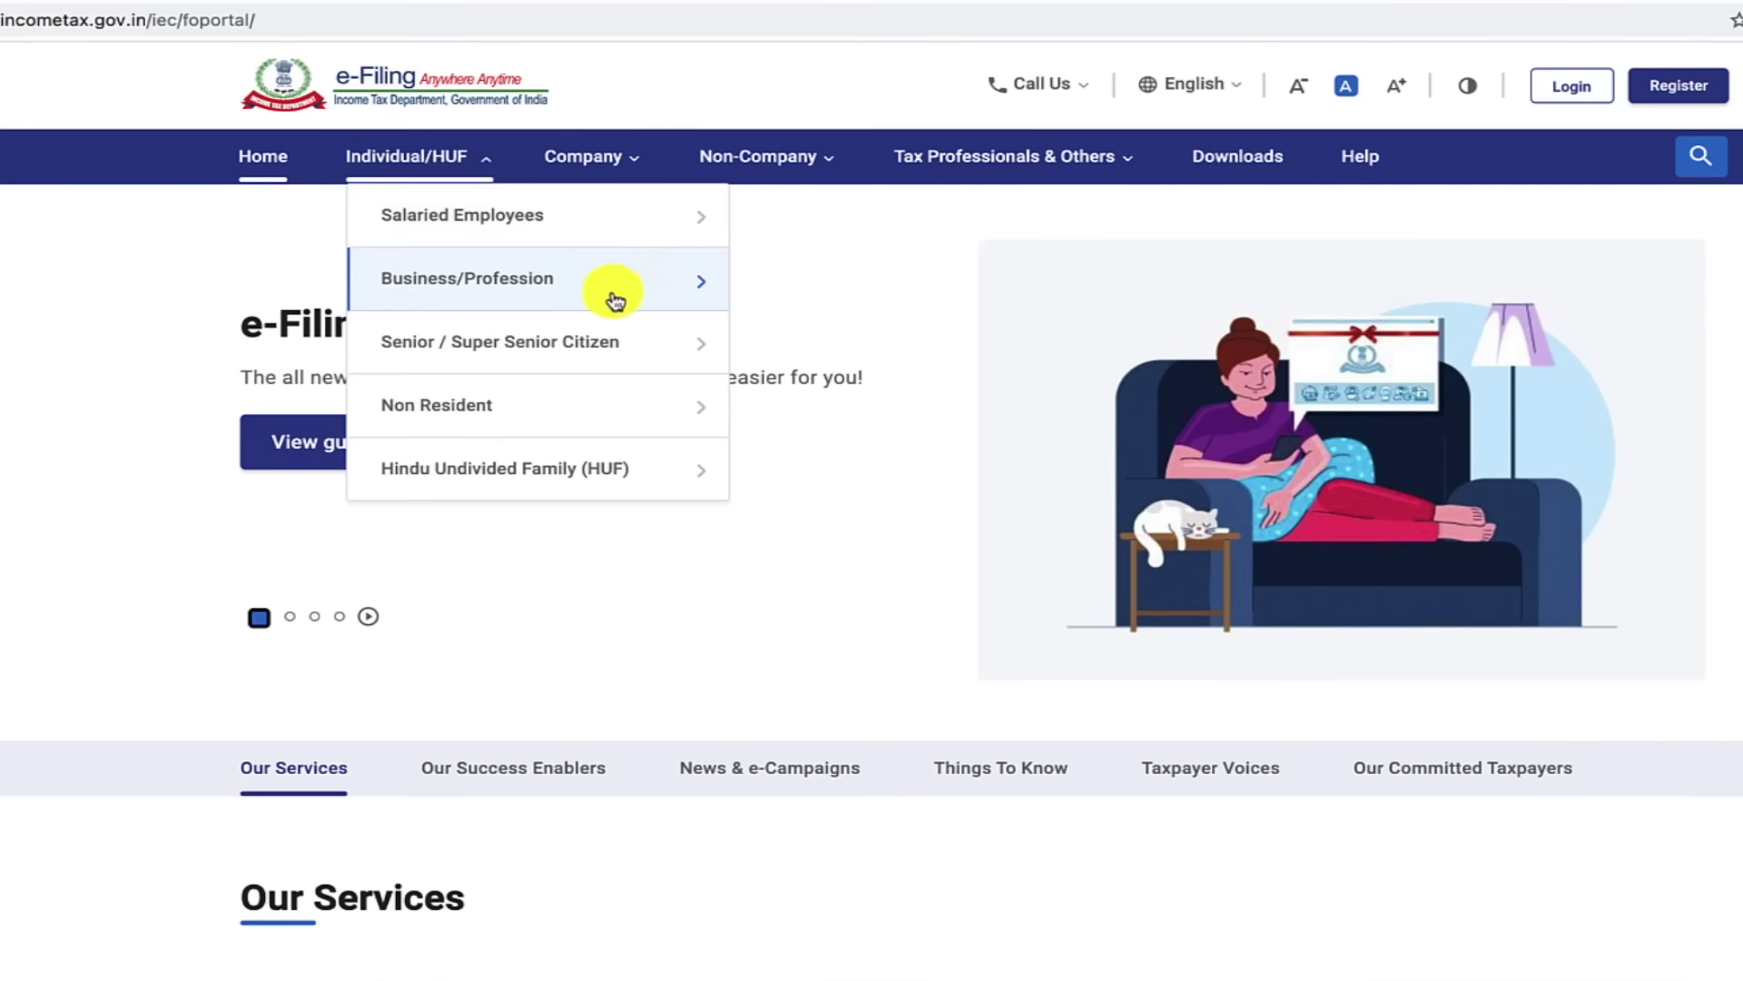
{"action": "mouse_move", "coordinate": [548, 326]}
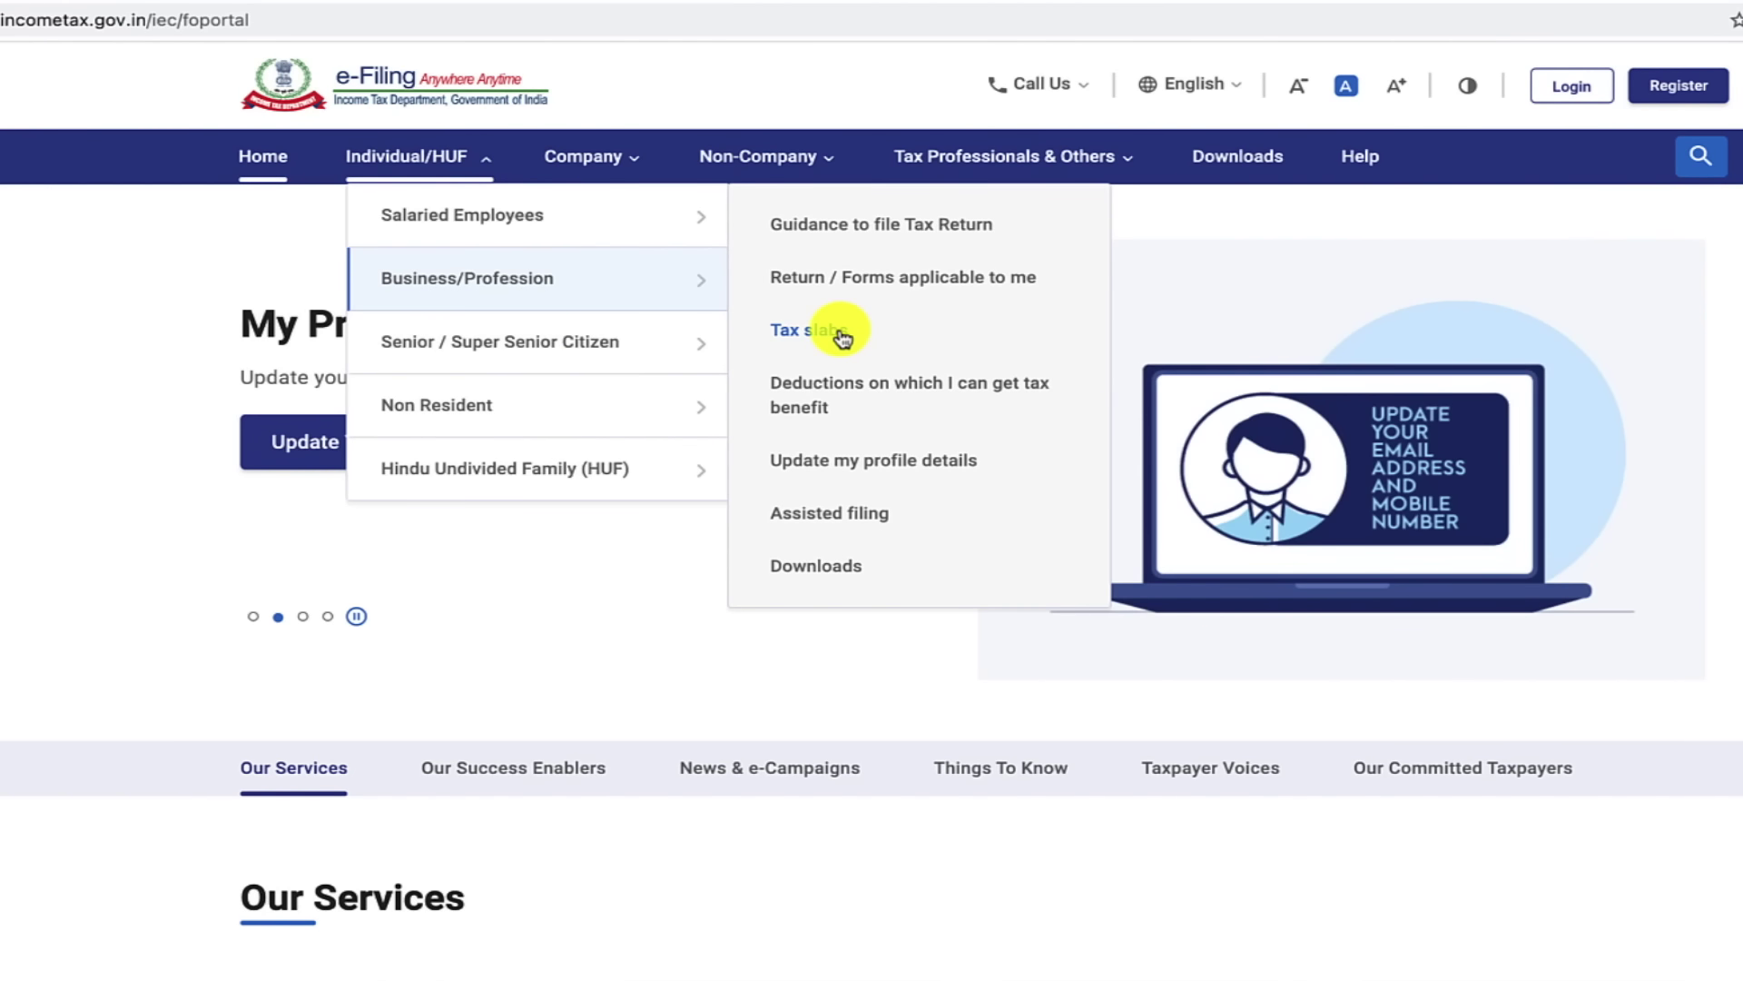
{"action": "left_click", "coordinate": [852, 340]}
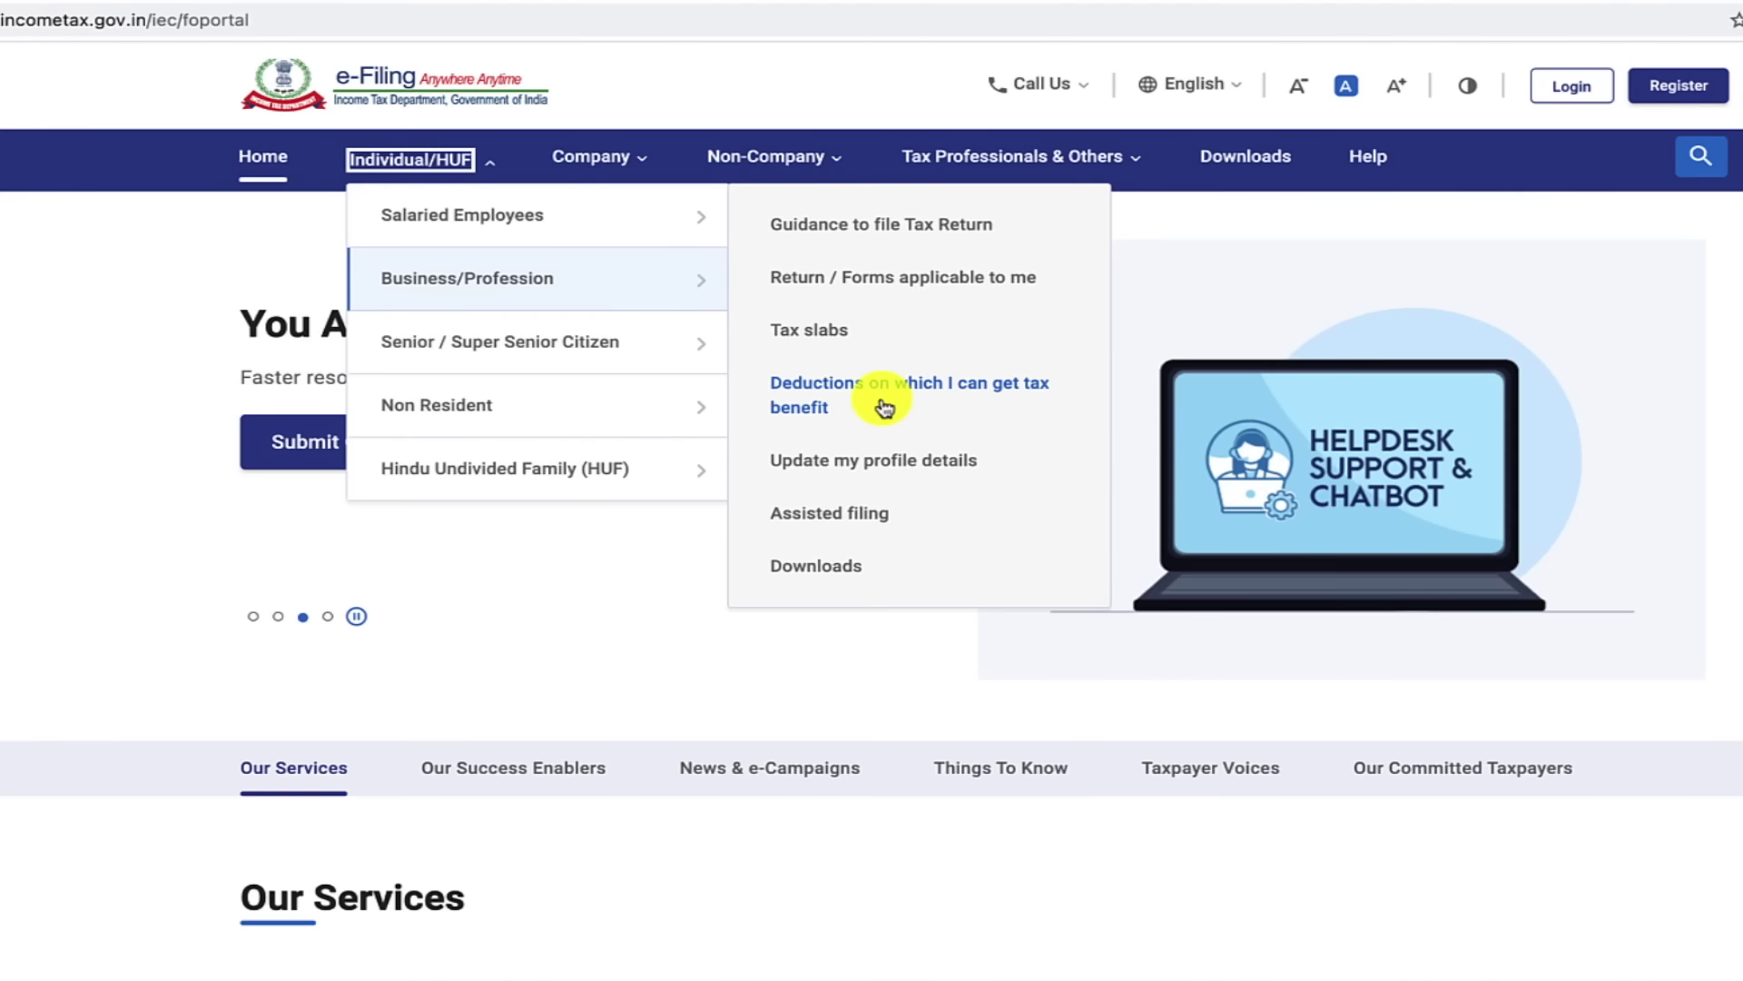
{"action": "left_click", "coordinate": [887, 398]}
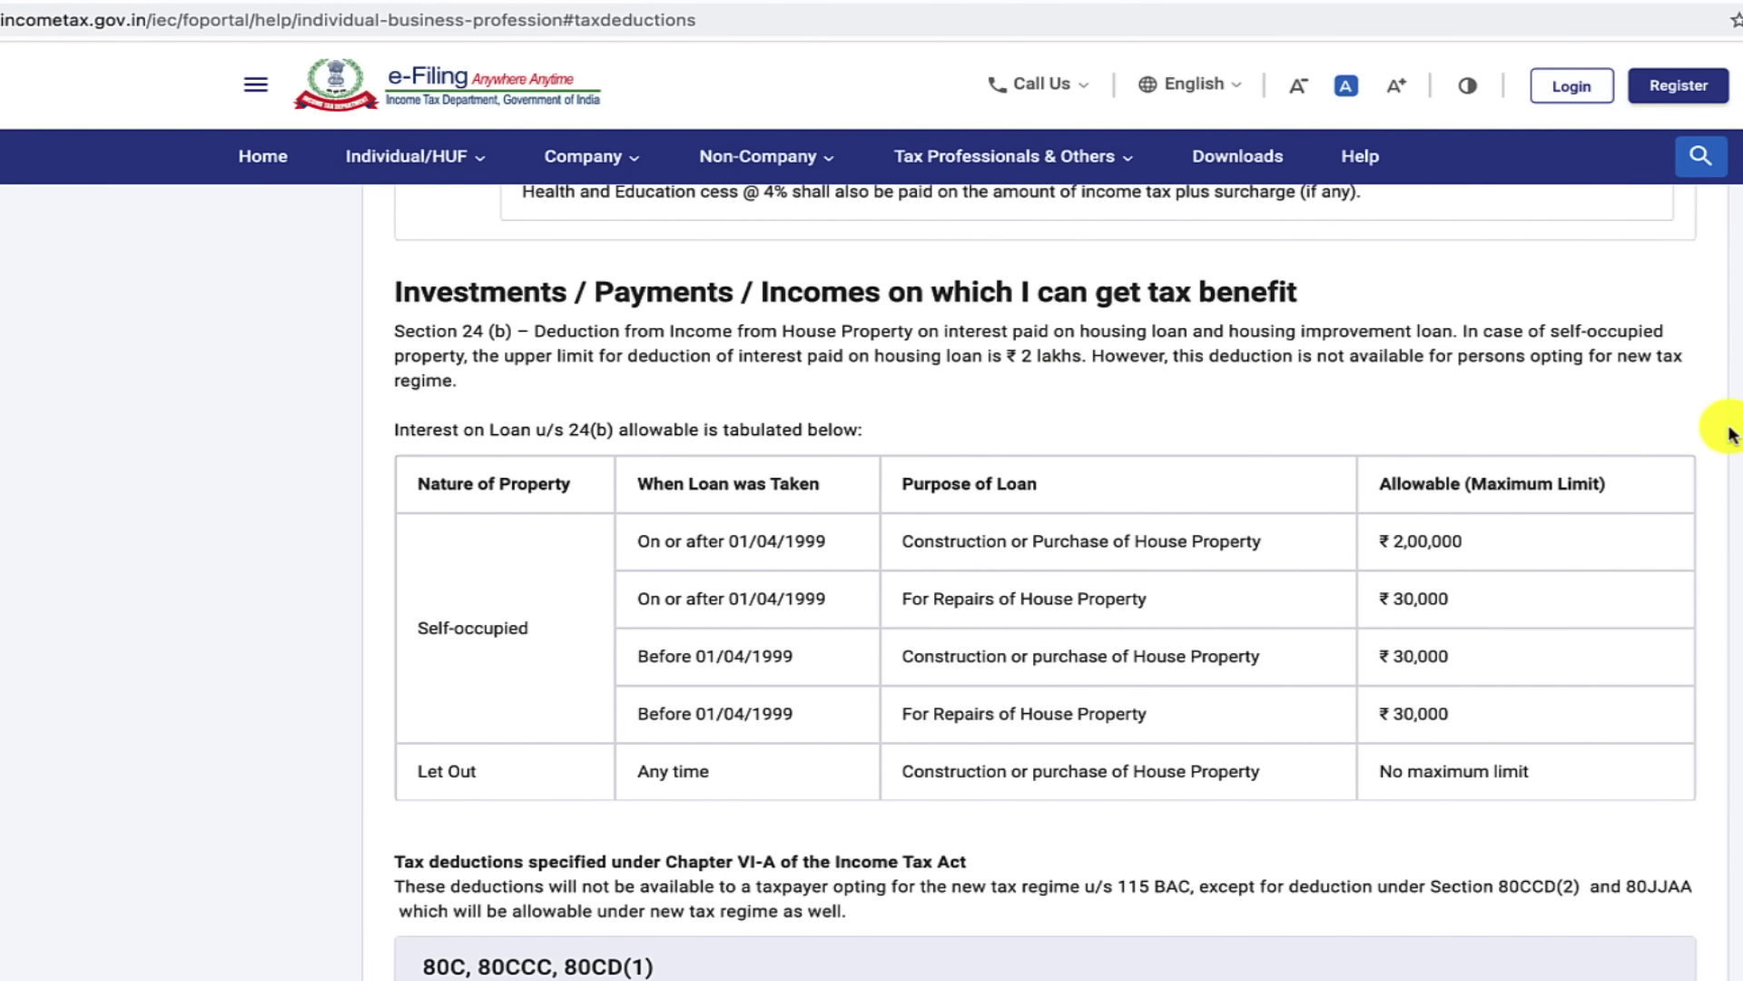
{"action": "scroll", "coordinate": [1588, 454], "scroll_direction": "down", "scroll_amount": 3}
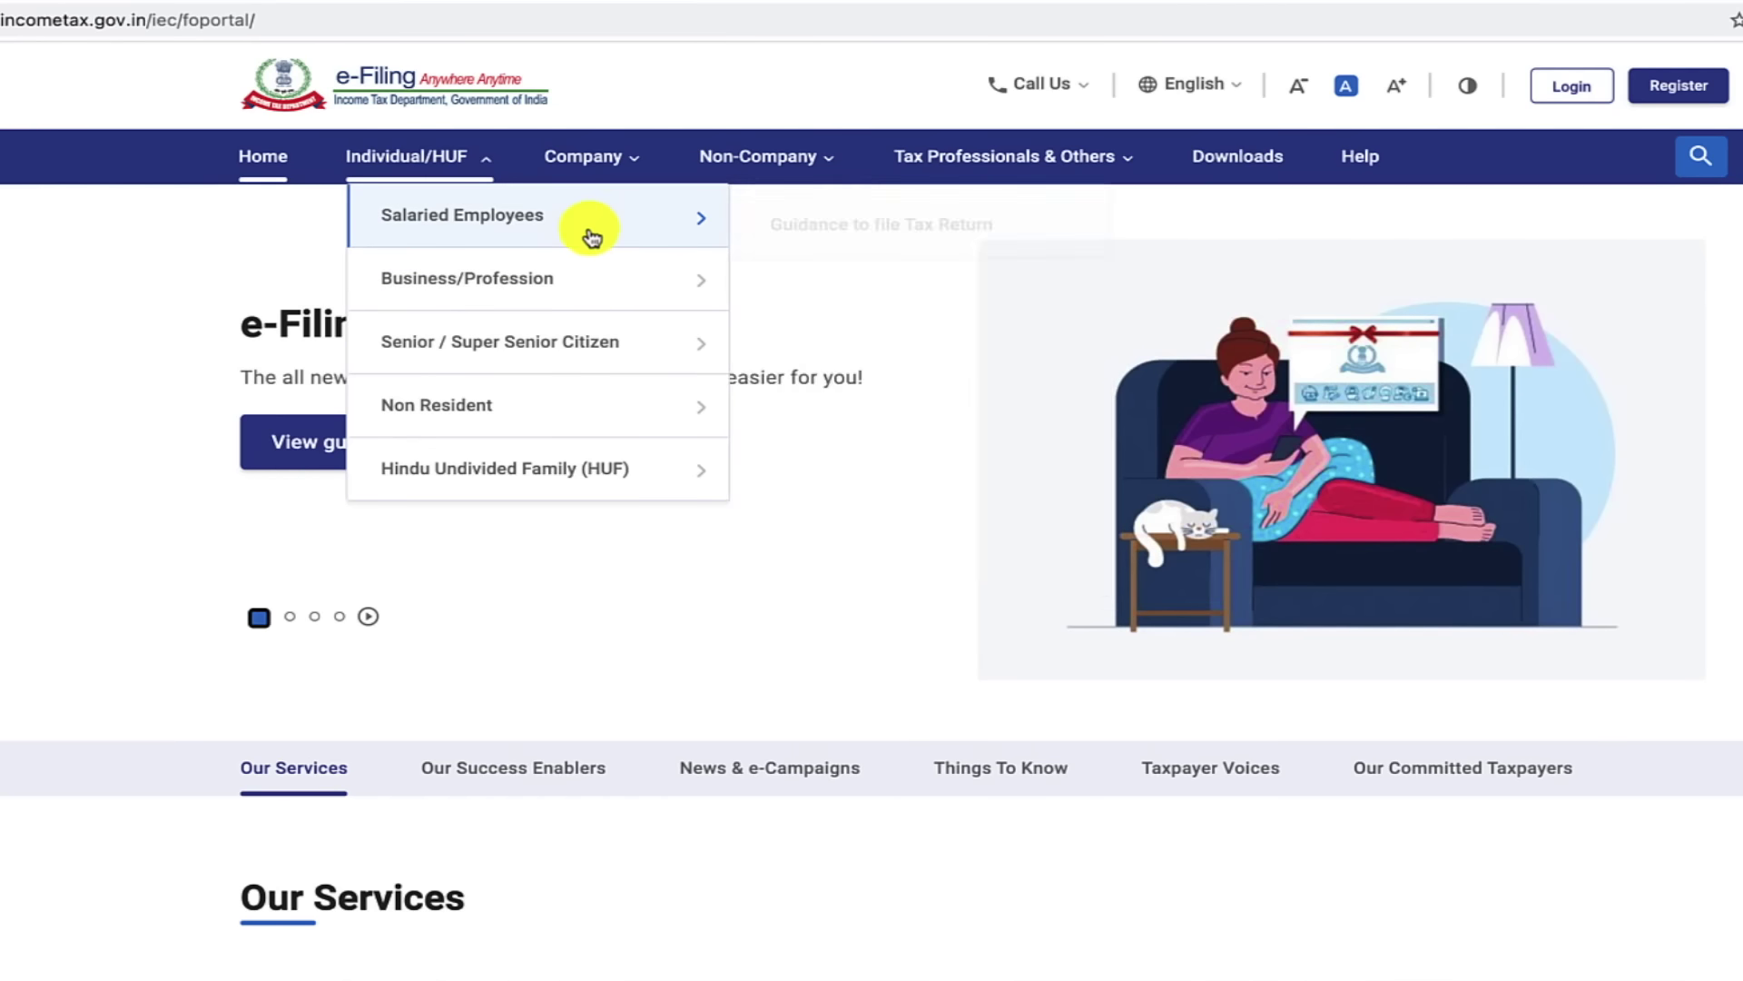
{"action": "mouse_move", "coordinate": [592, 237]}
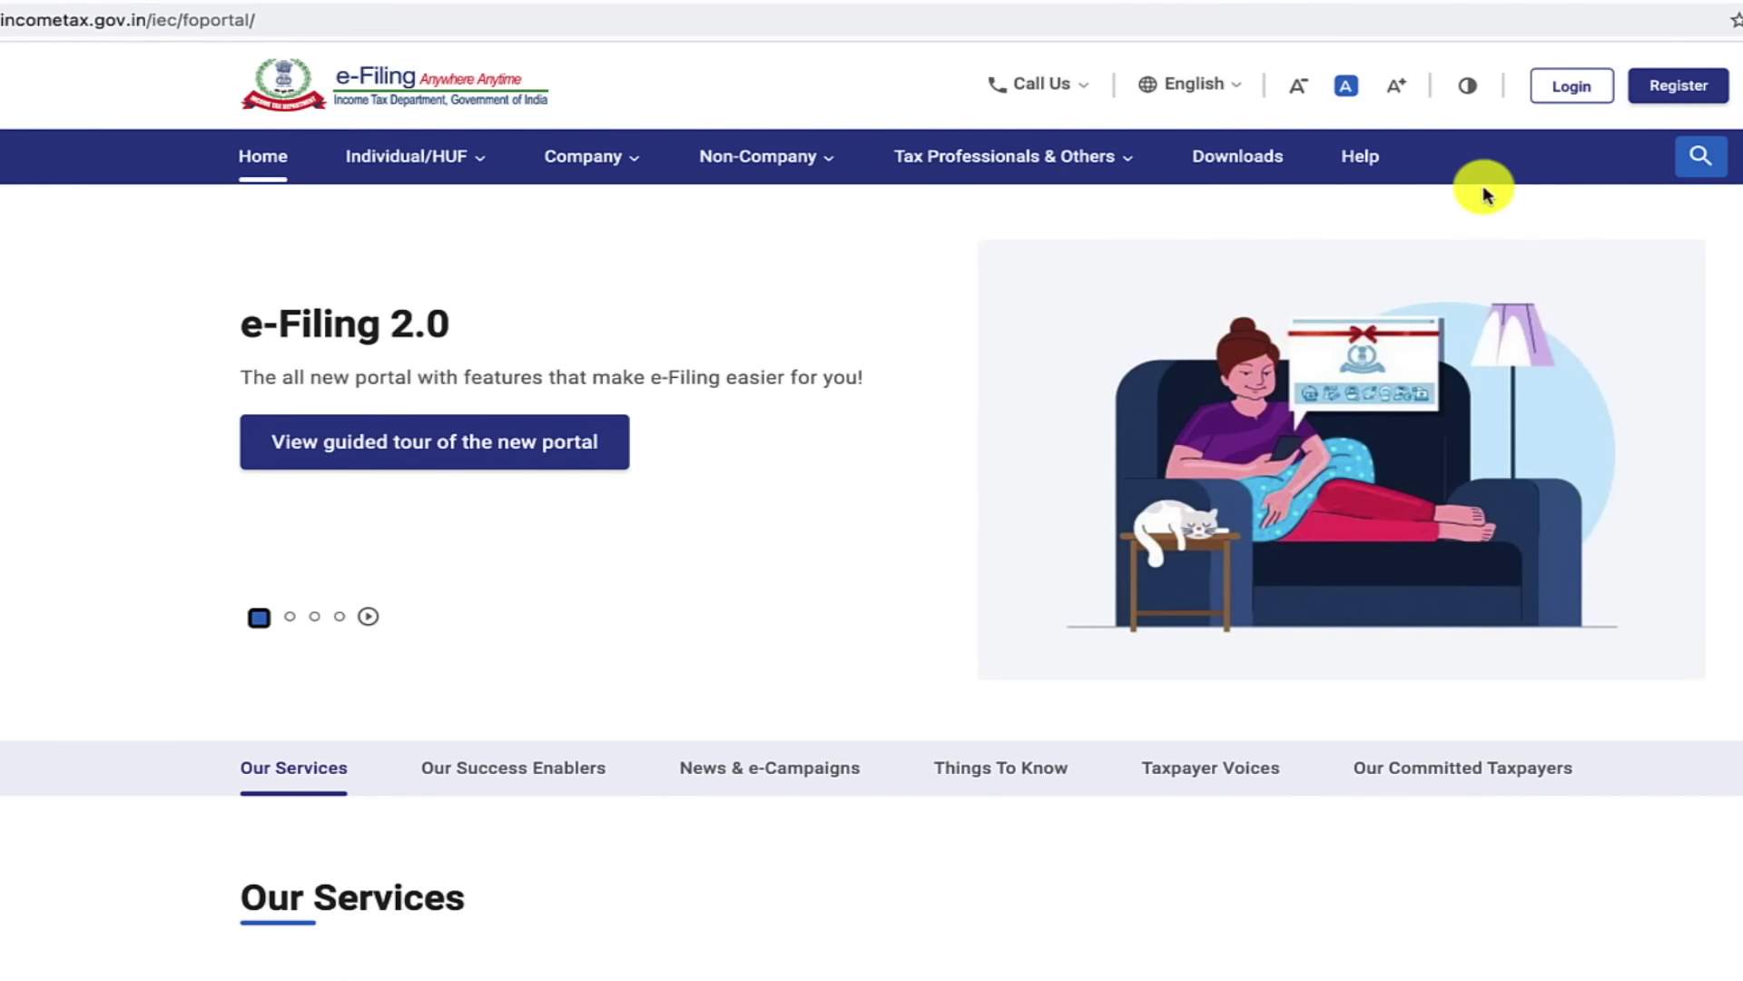
{"action": "scroll", "coordinate": [1611, 297], "scroll_direction": "down", "scroll_amount": 5}
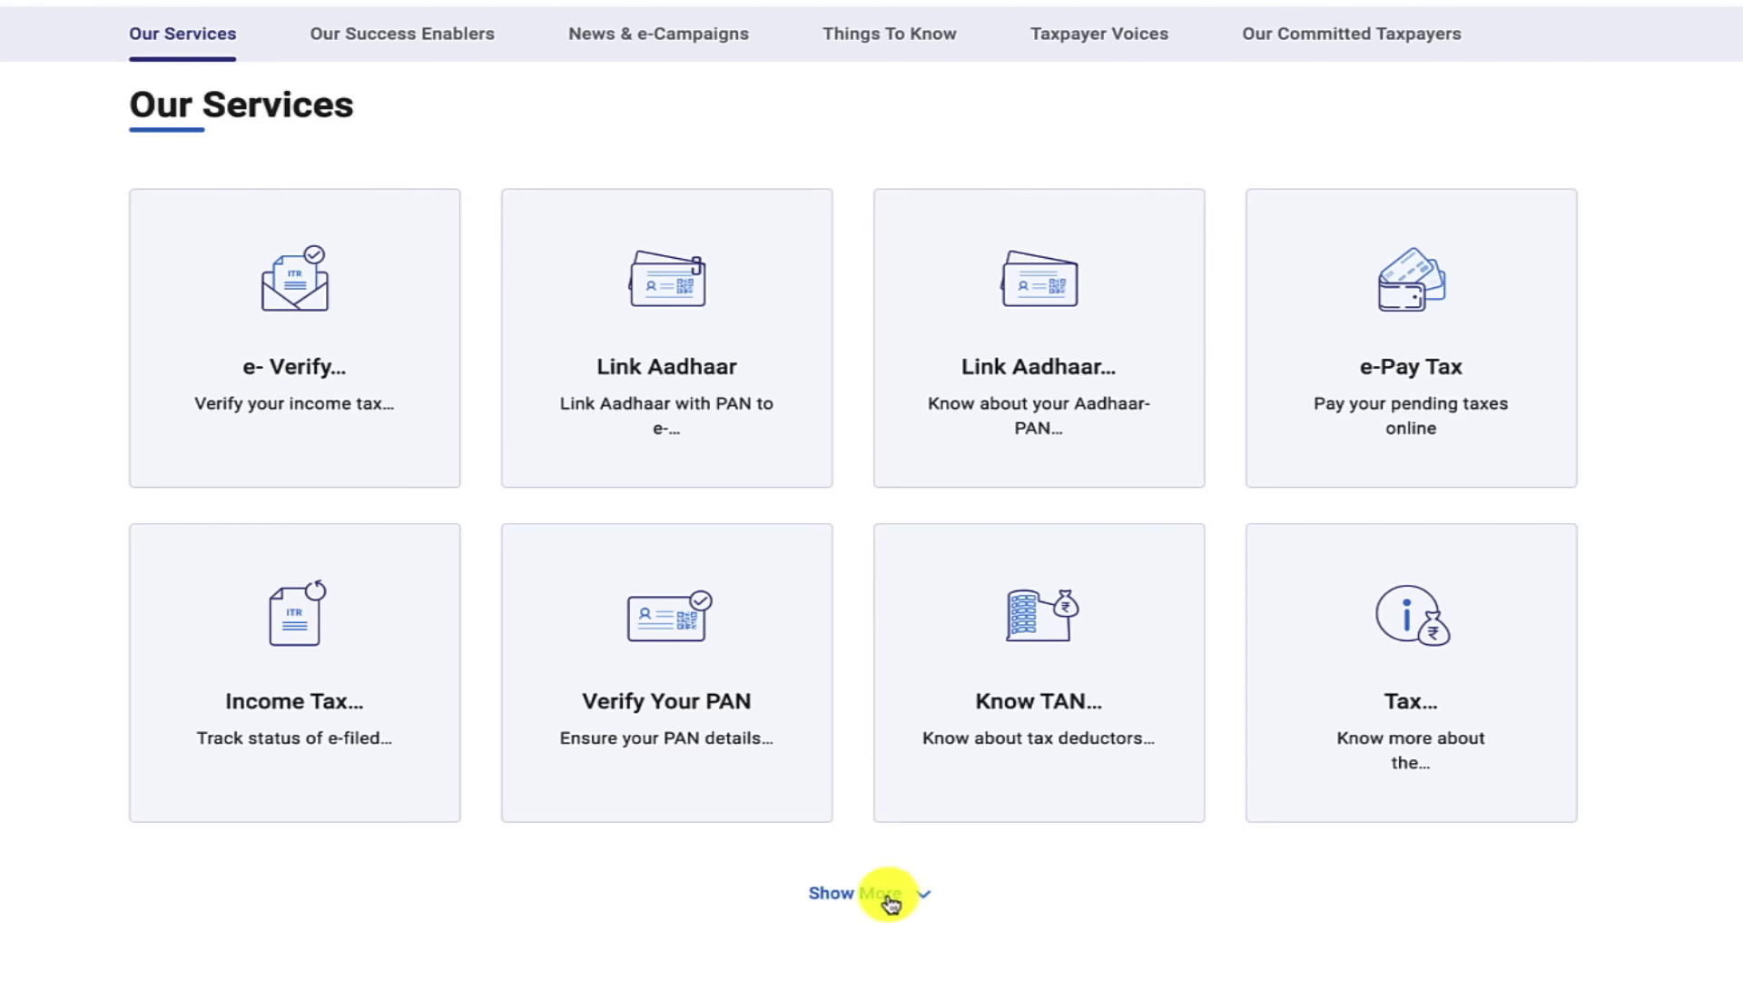
Reveal the remaining service cards and view the Our Success Enablers and Things To Know sections.
{"action": "left_click", "coordinate": [889, 903]}
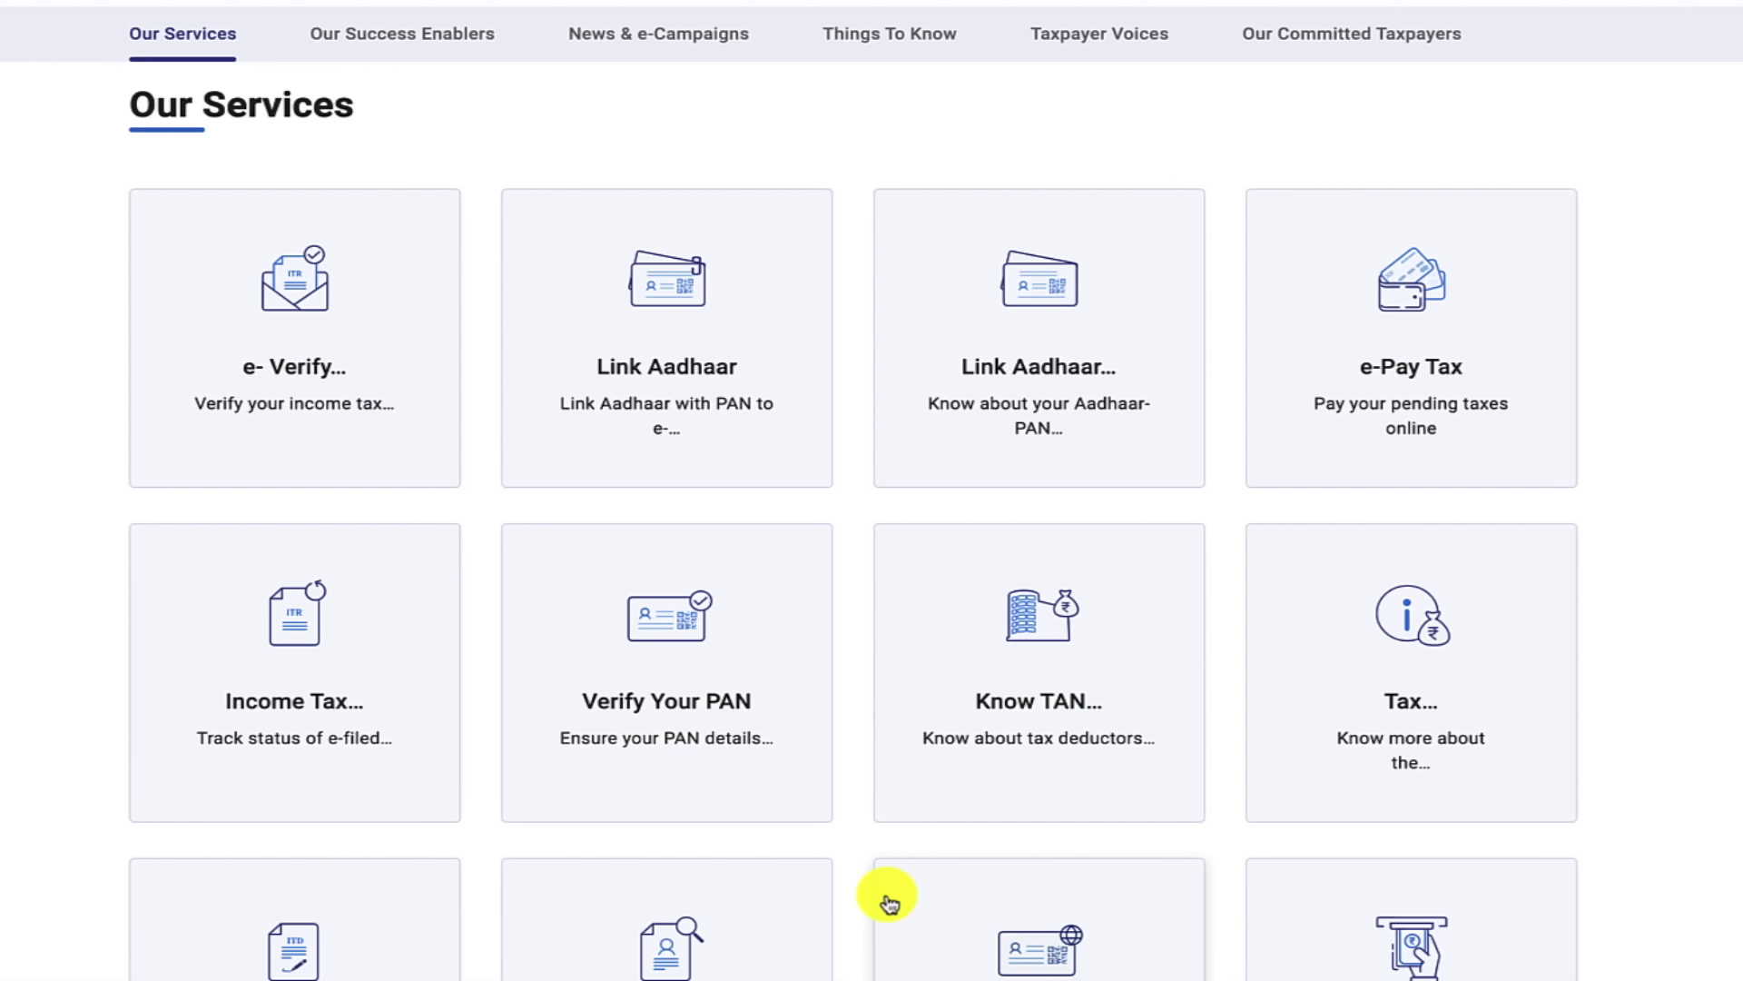
{"action": "scroll", "coordinate": [887, 899], "scroll_direction": "down", "scroll_amount": 4}
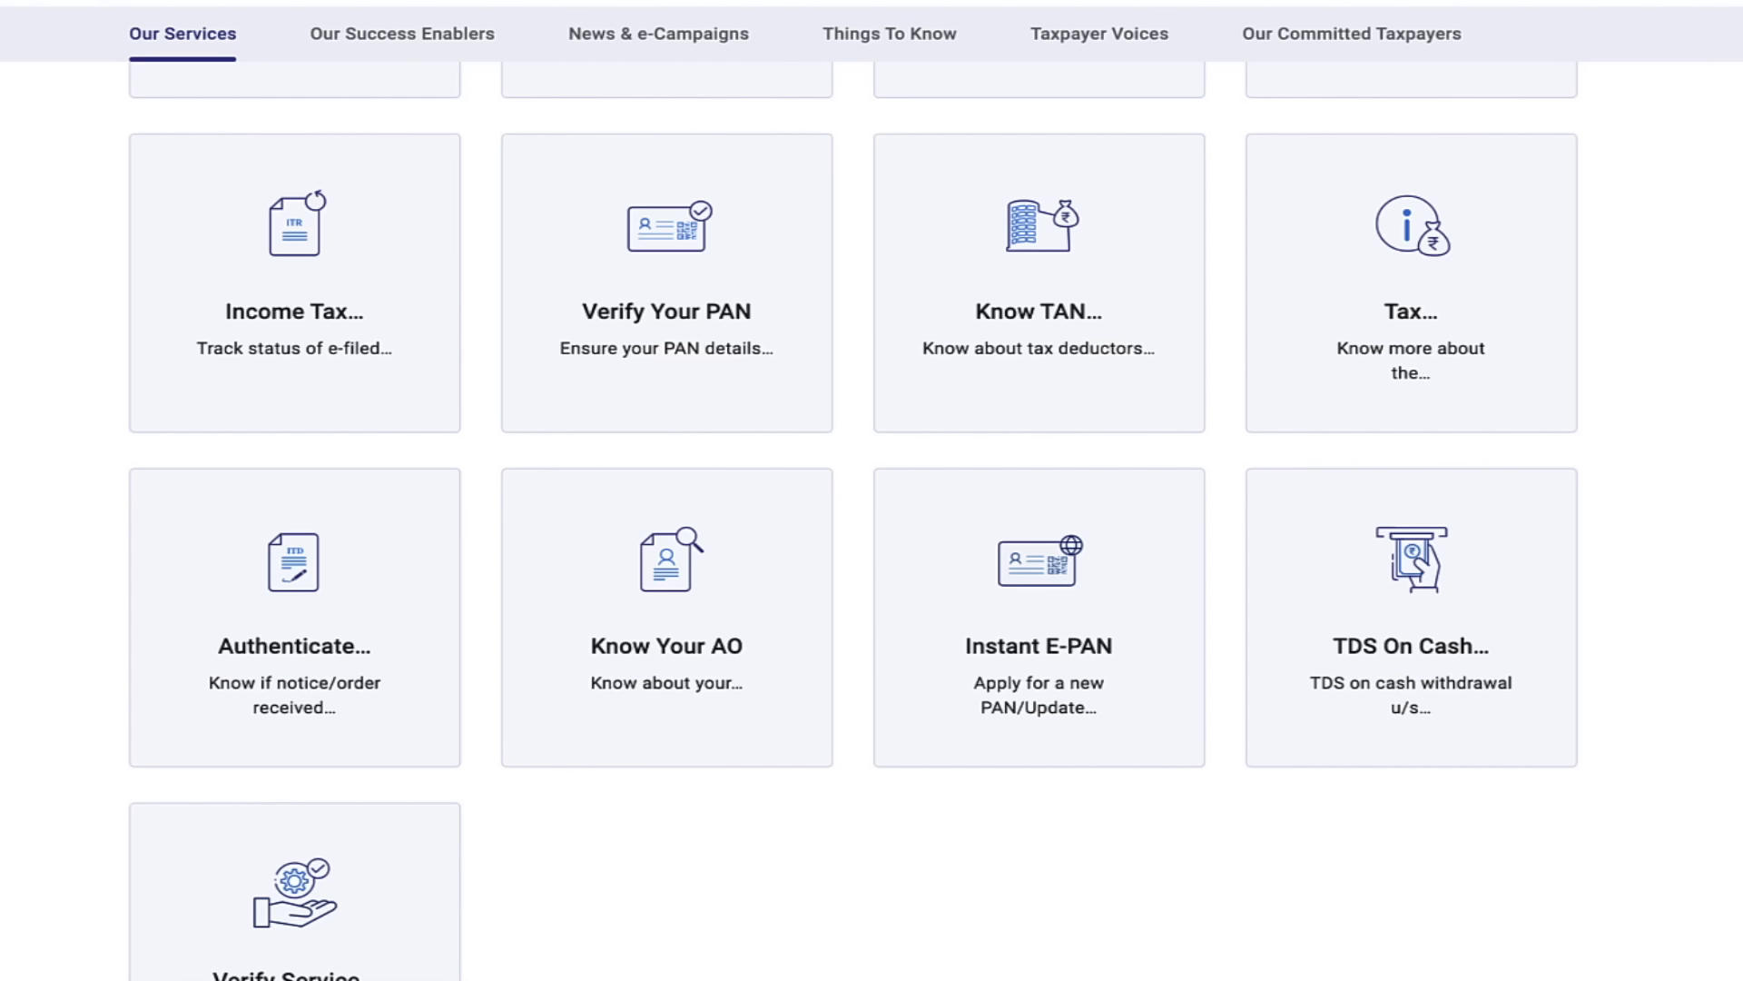
{"action": "left_click", "coordinate": [405, 33]}
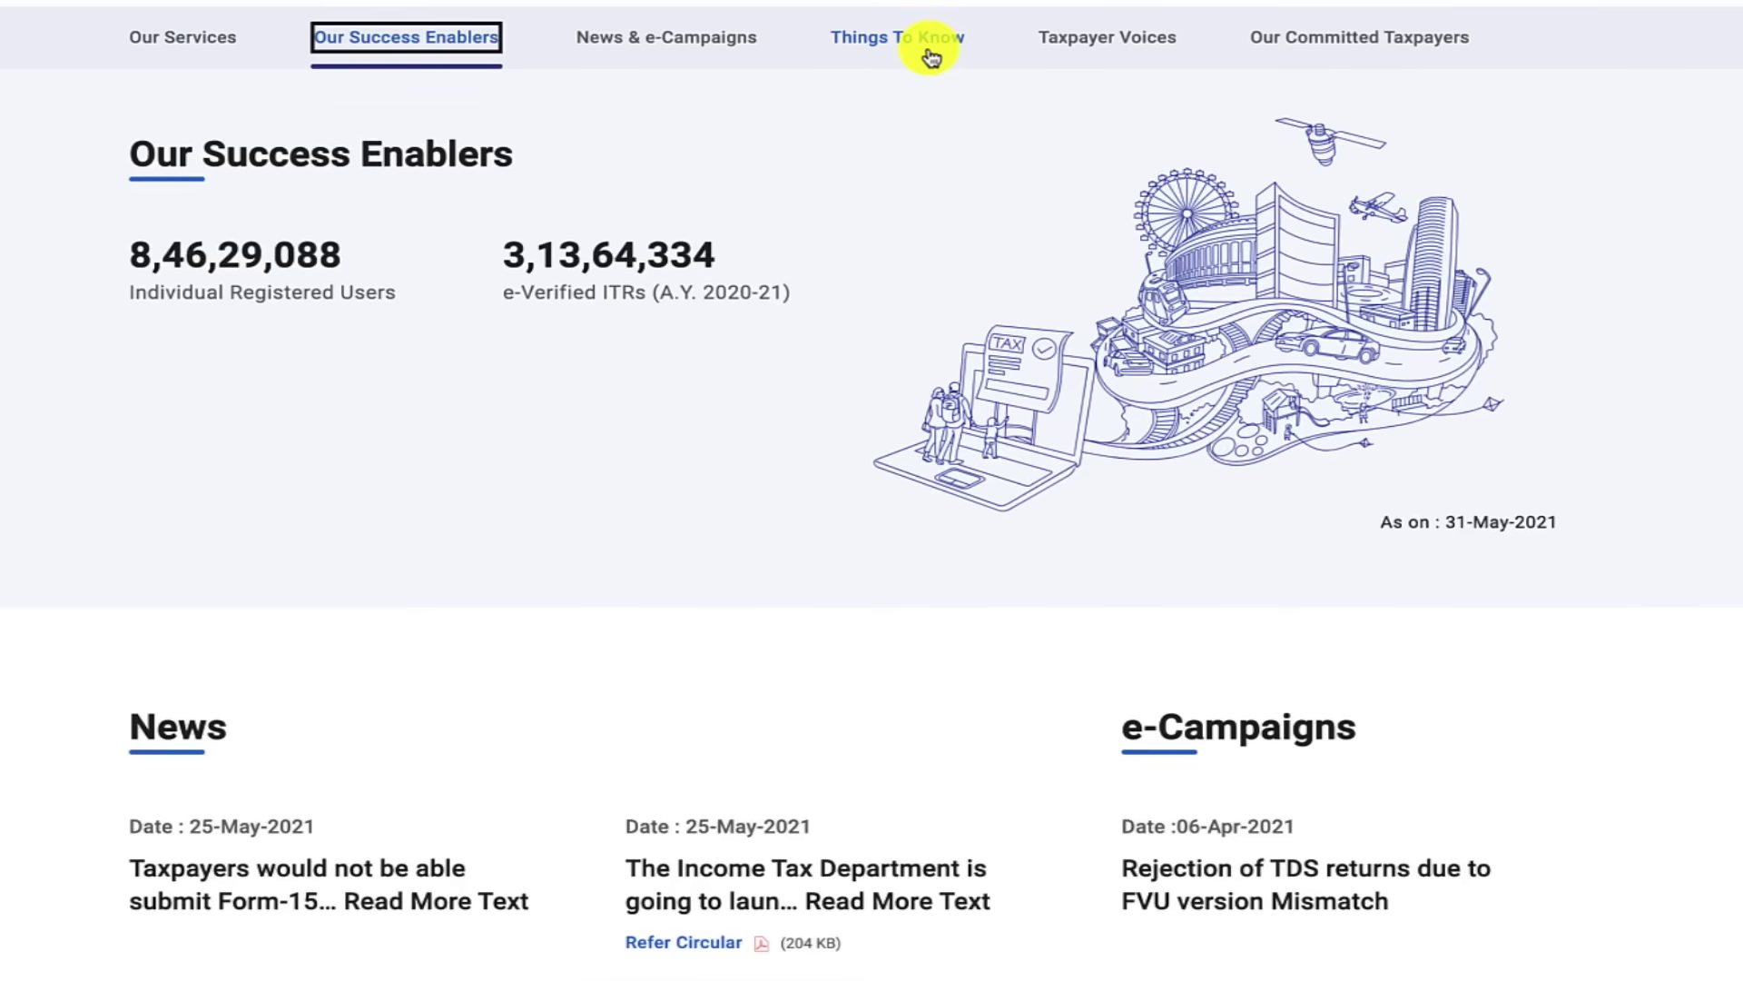
{"action": "left_click", "coordinate": [928, 48]}
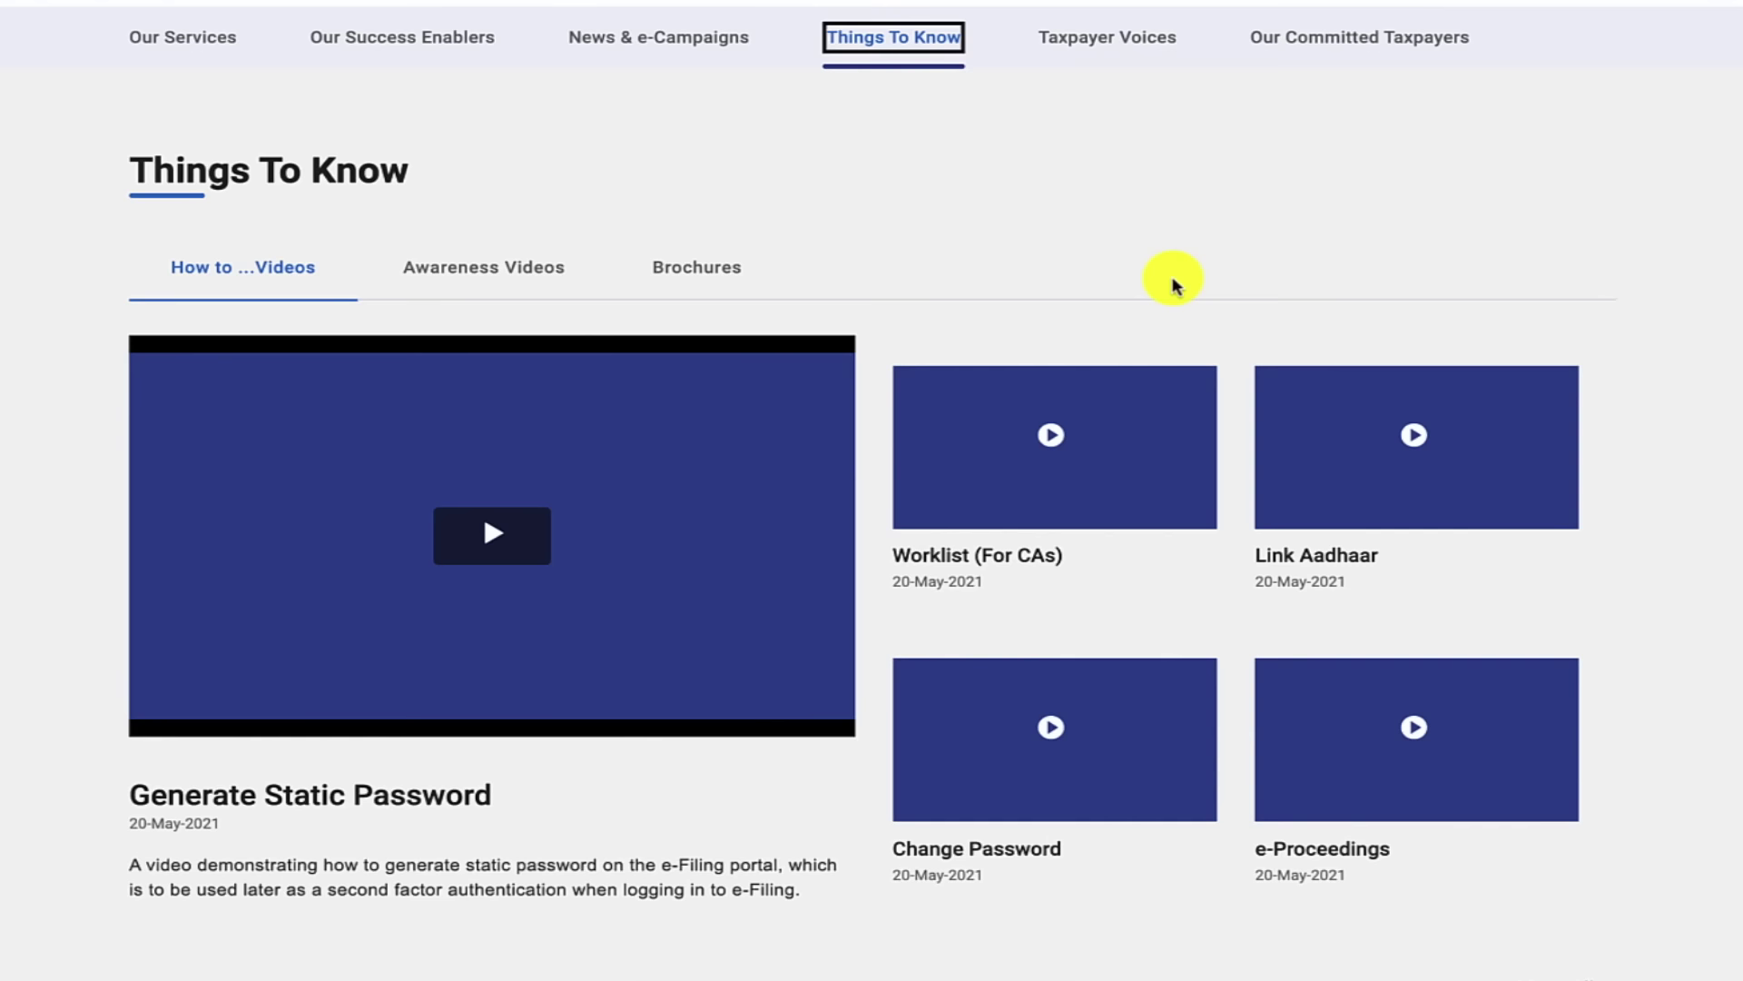
{"action": "scroll", "coordinate": [1377, 536], "scroll_direction": "down", "scroll_amount": 1}
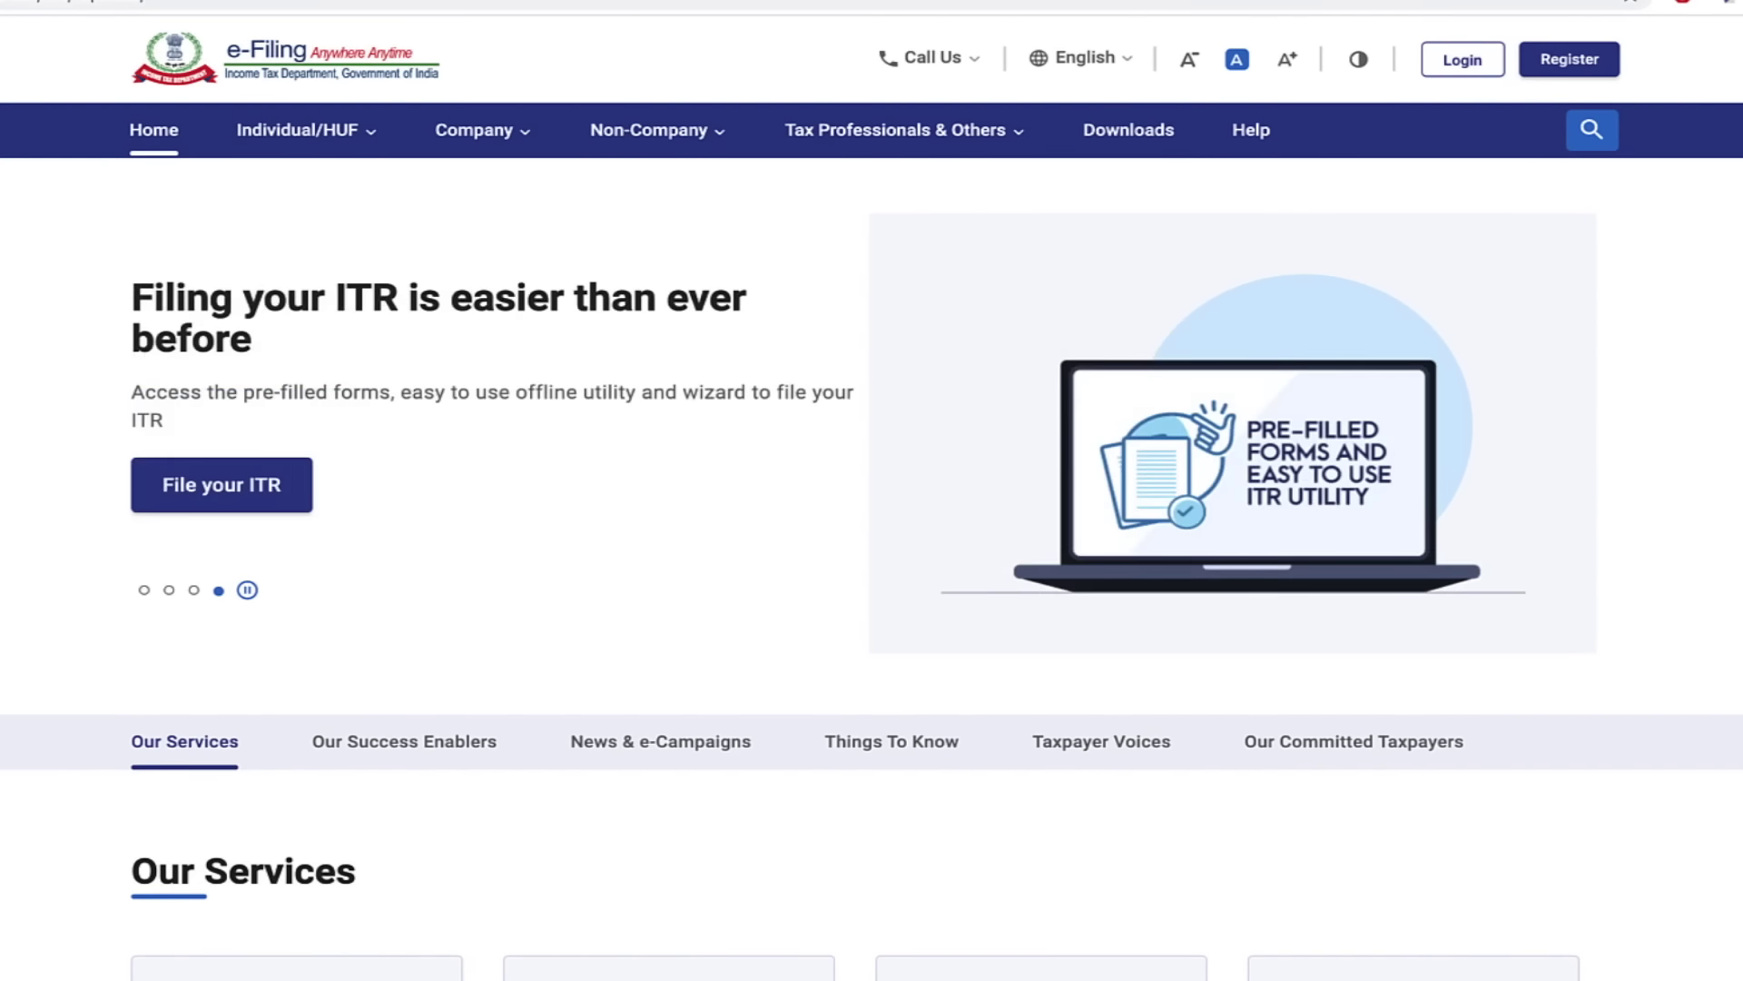
Start registration, validate the PAN, confirm Individual taxpayer, and continue to Fill Details.
{"action": "left_click", "coordinate": [1578, 65]}
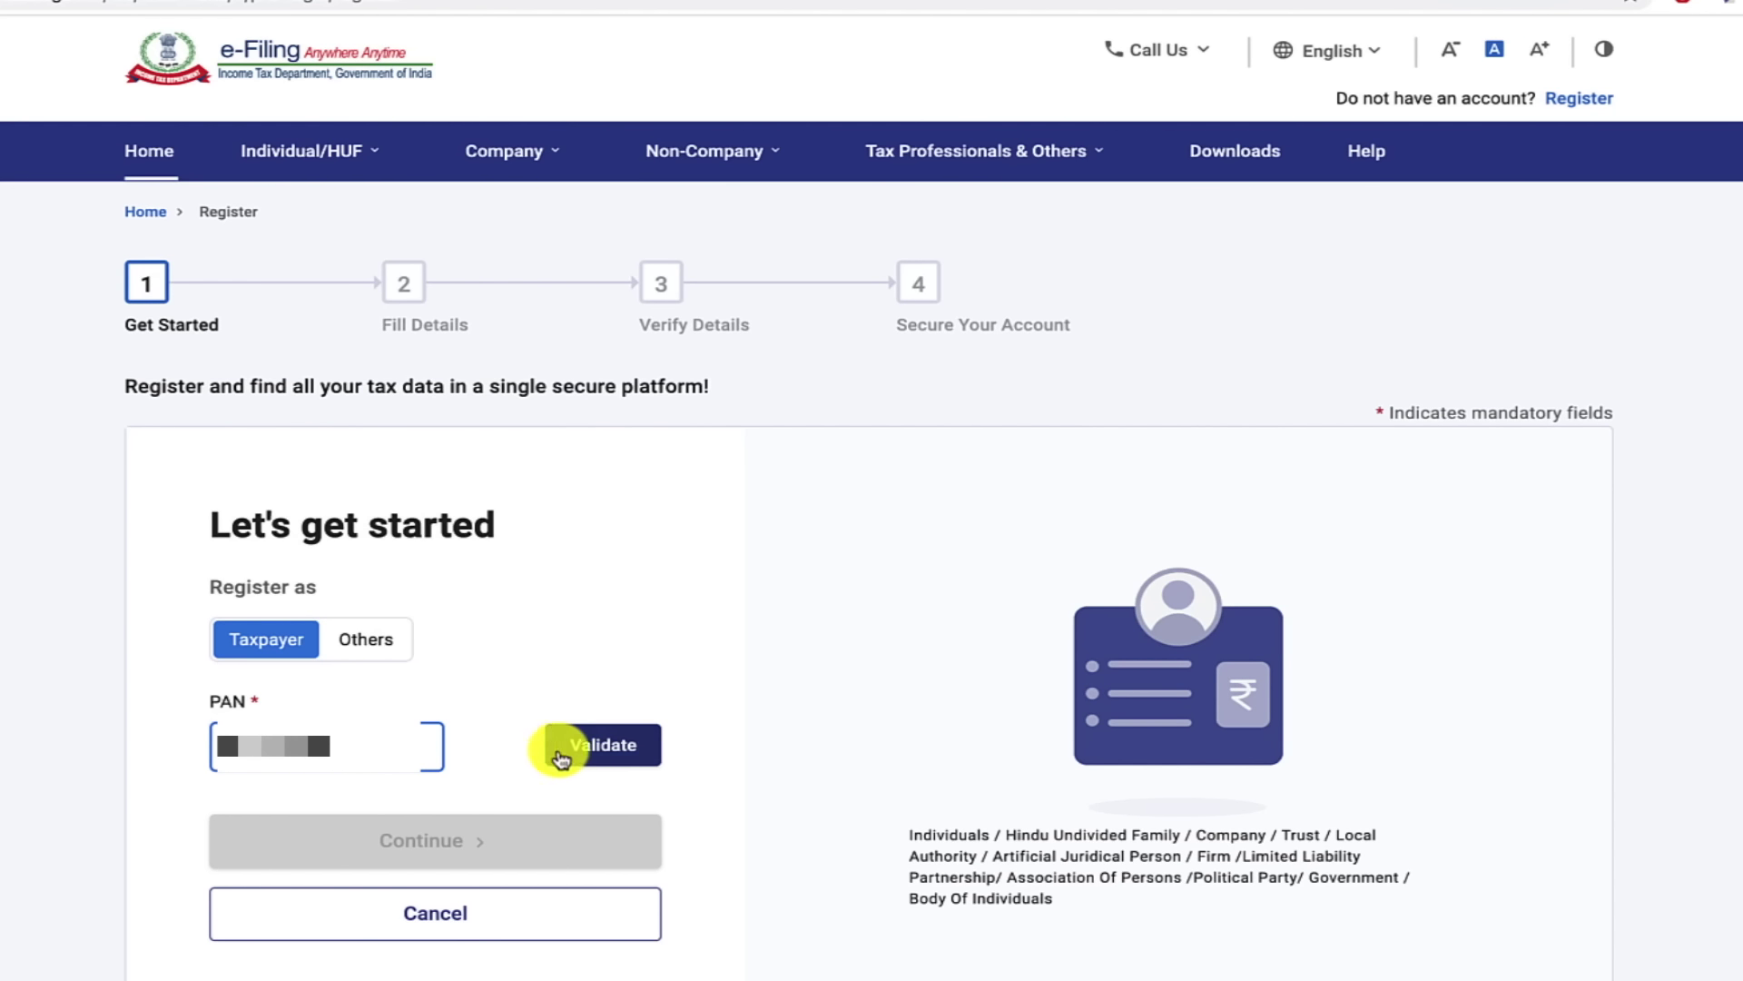
{"action": "left_click", "coordinate": [588, 755]}
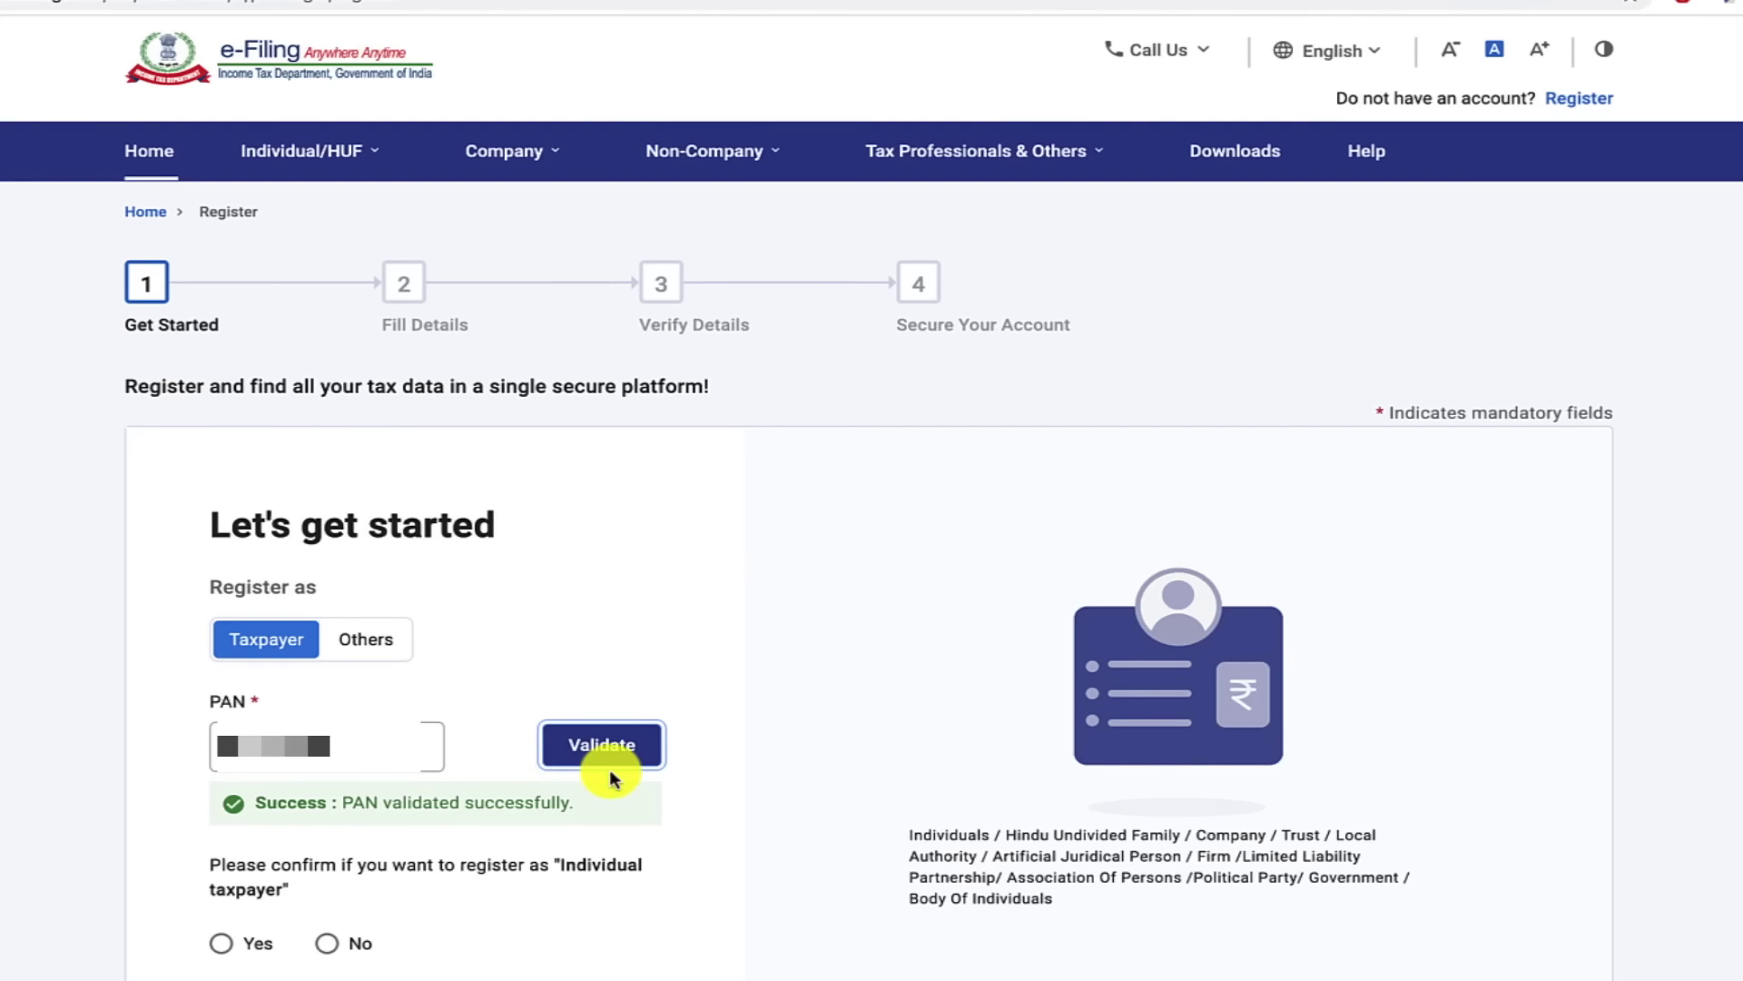
{"action": "scroll", "coordinate": [693, 829], "scroll_direction": "down", "scroll_amount": 1}
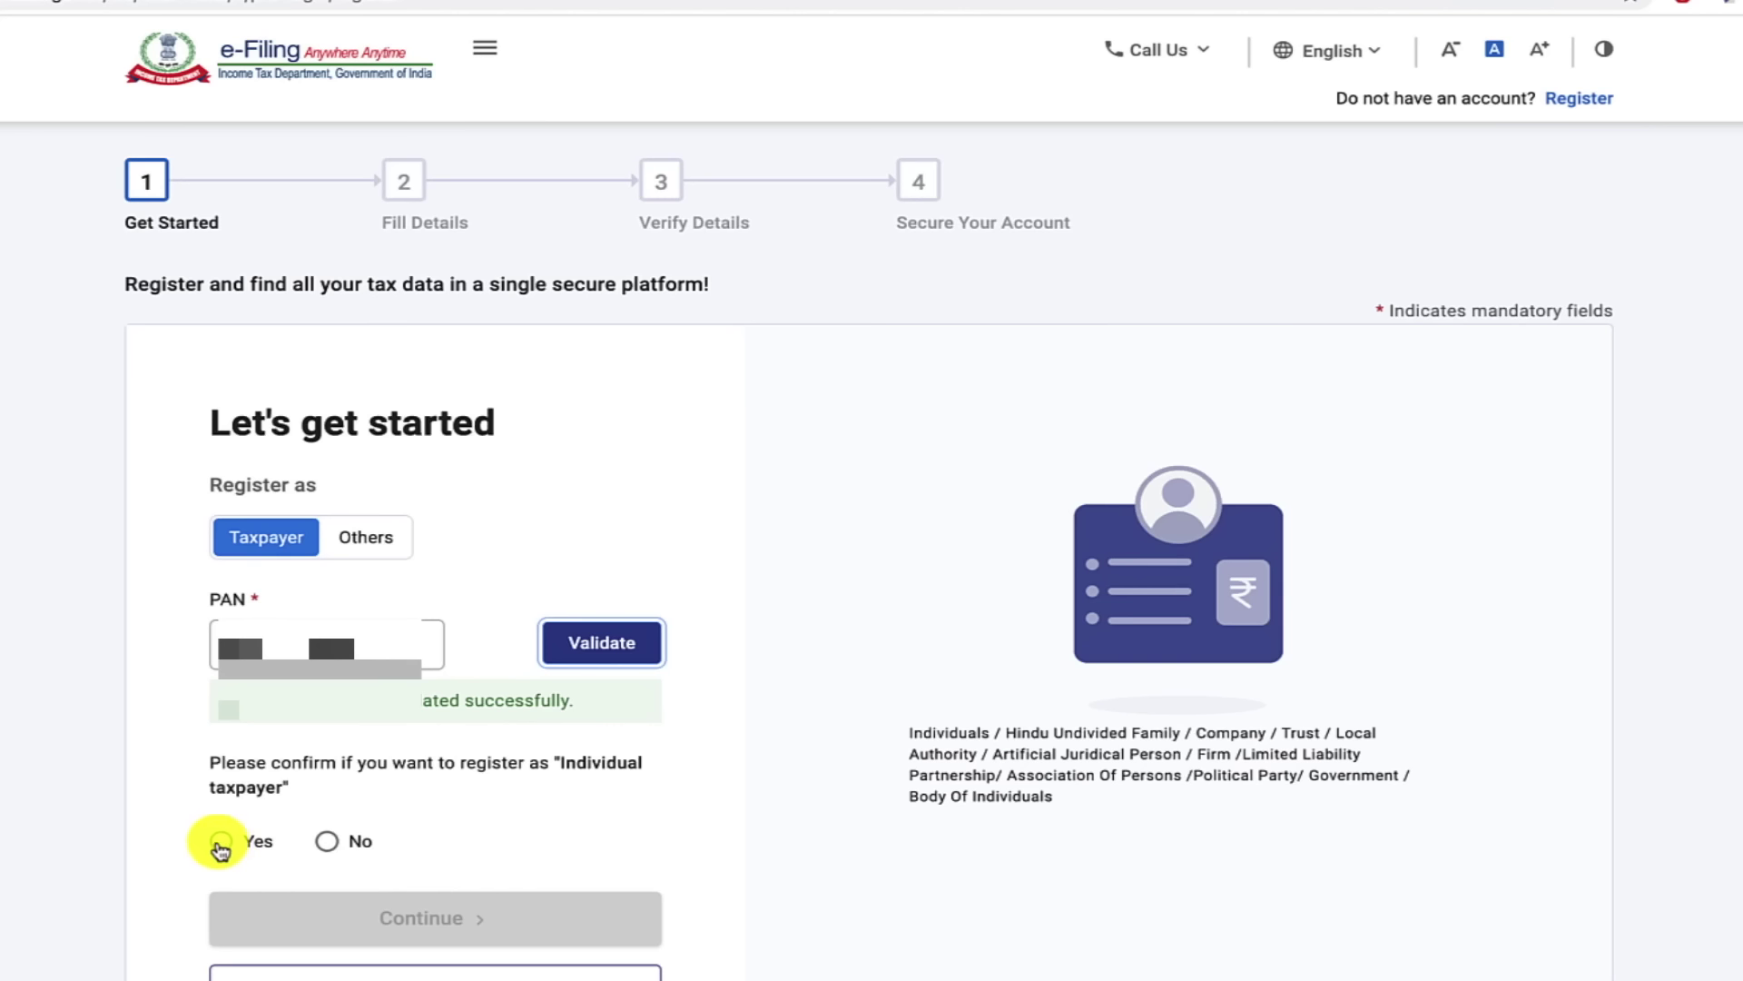
{"action": "left_click", "coordinate": [220, 844]}
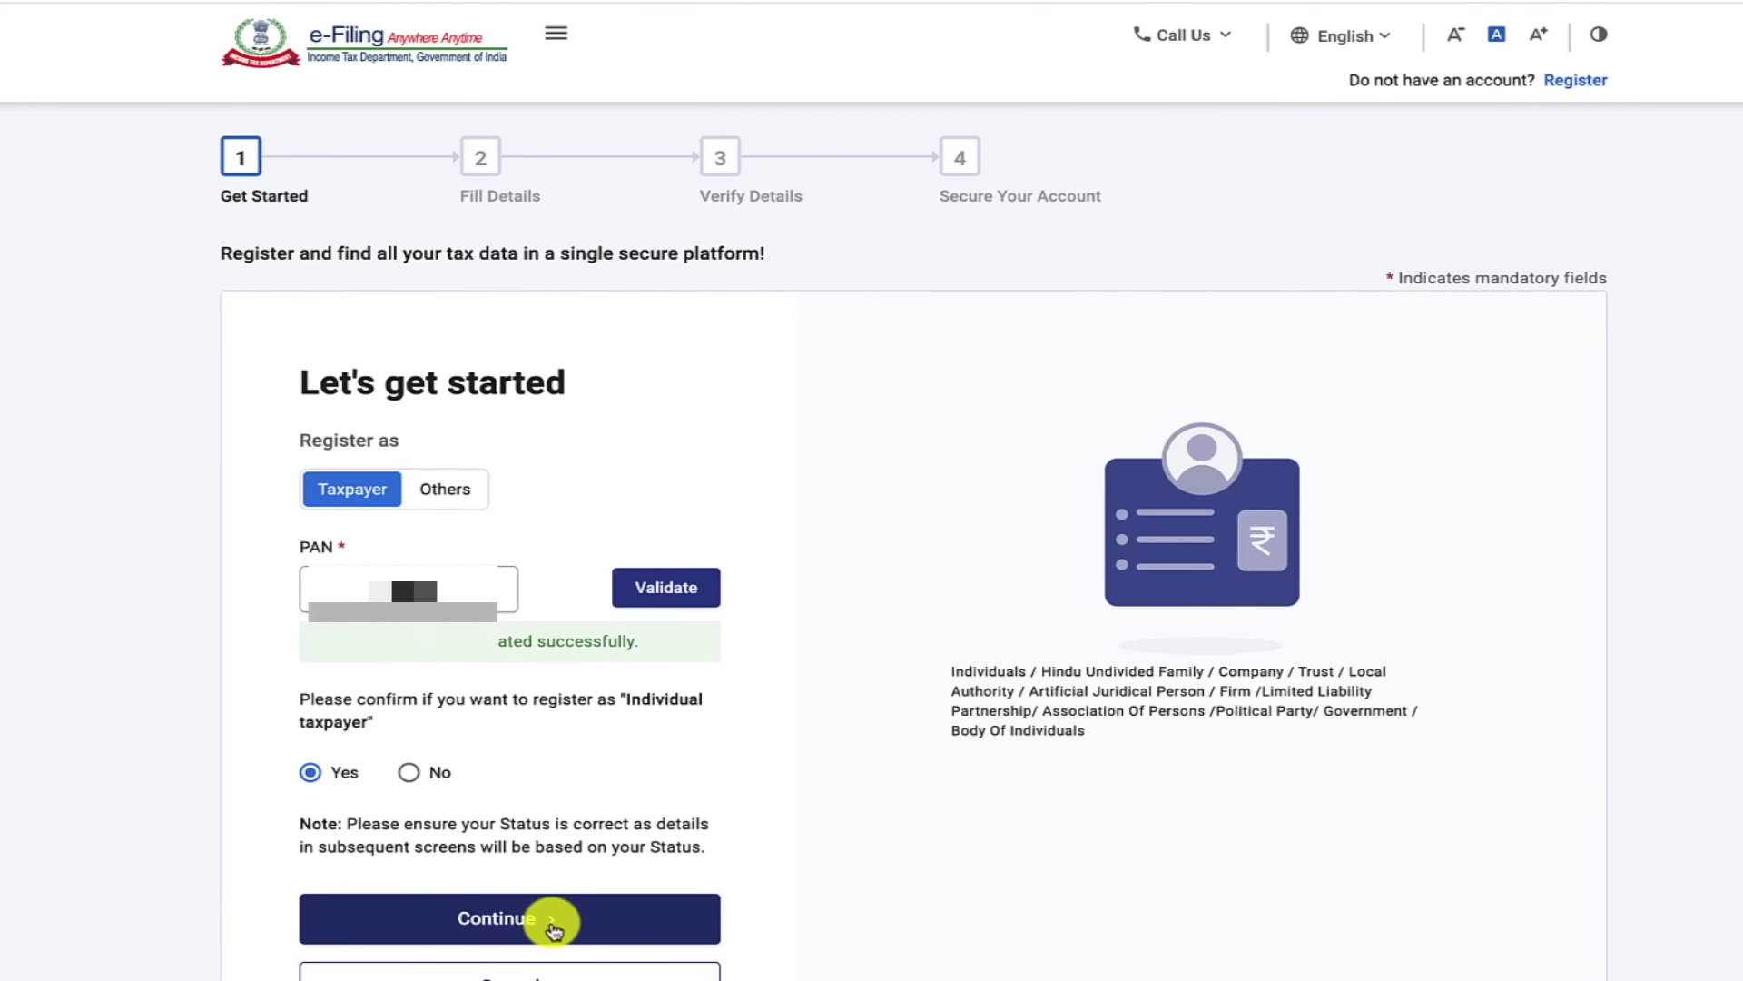
{"action": "left_click", "coordinate": [553, 926]}
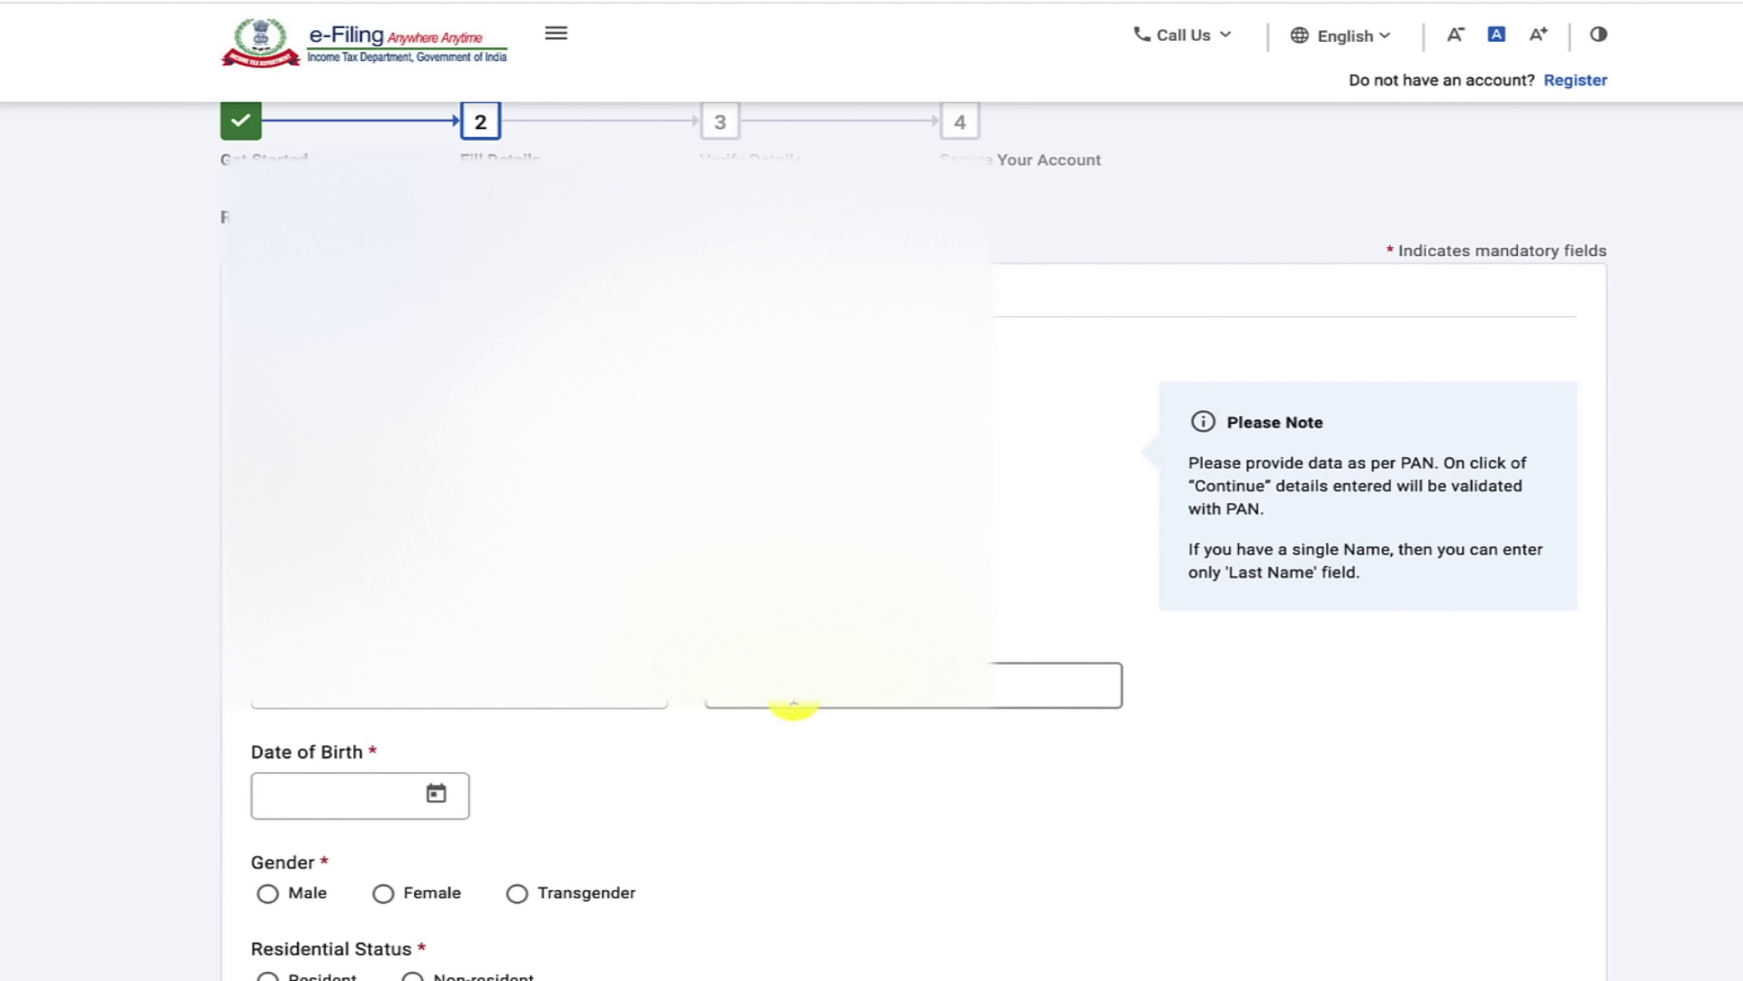
Select Female as gender and Resident as residential status in the basic details.
{"action": "scroll", "coordinate": [860, 722], "scroll_direction": "down", "scroll_amount": 1}
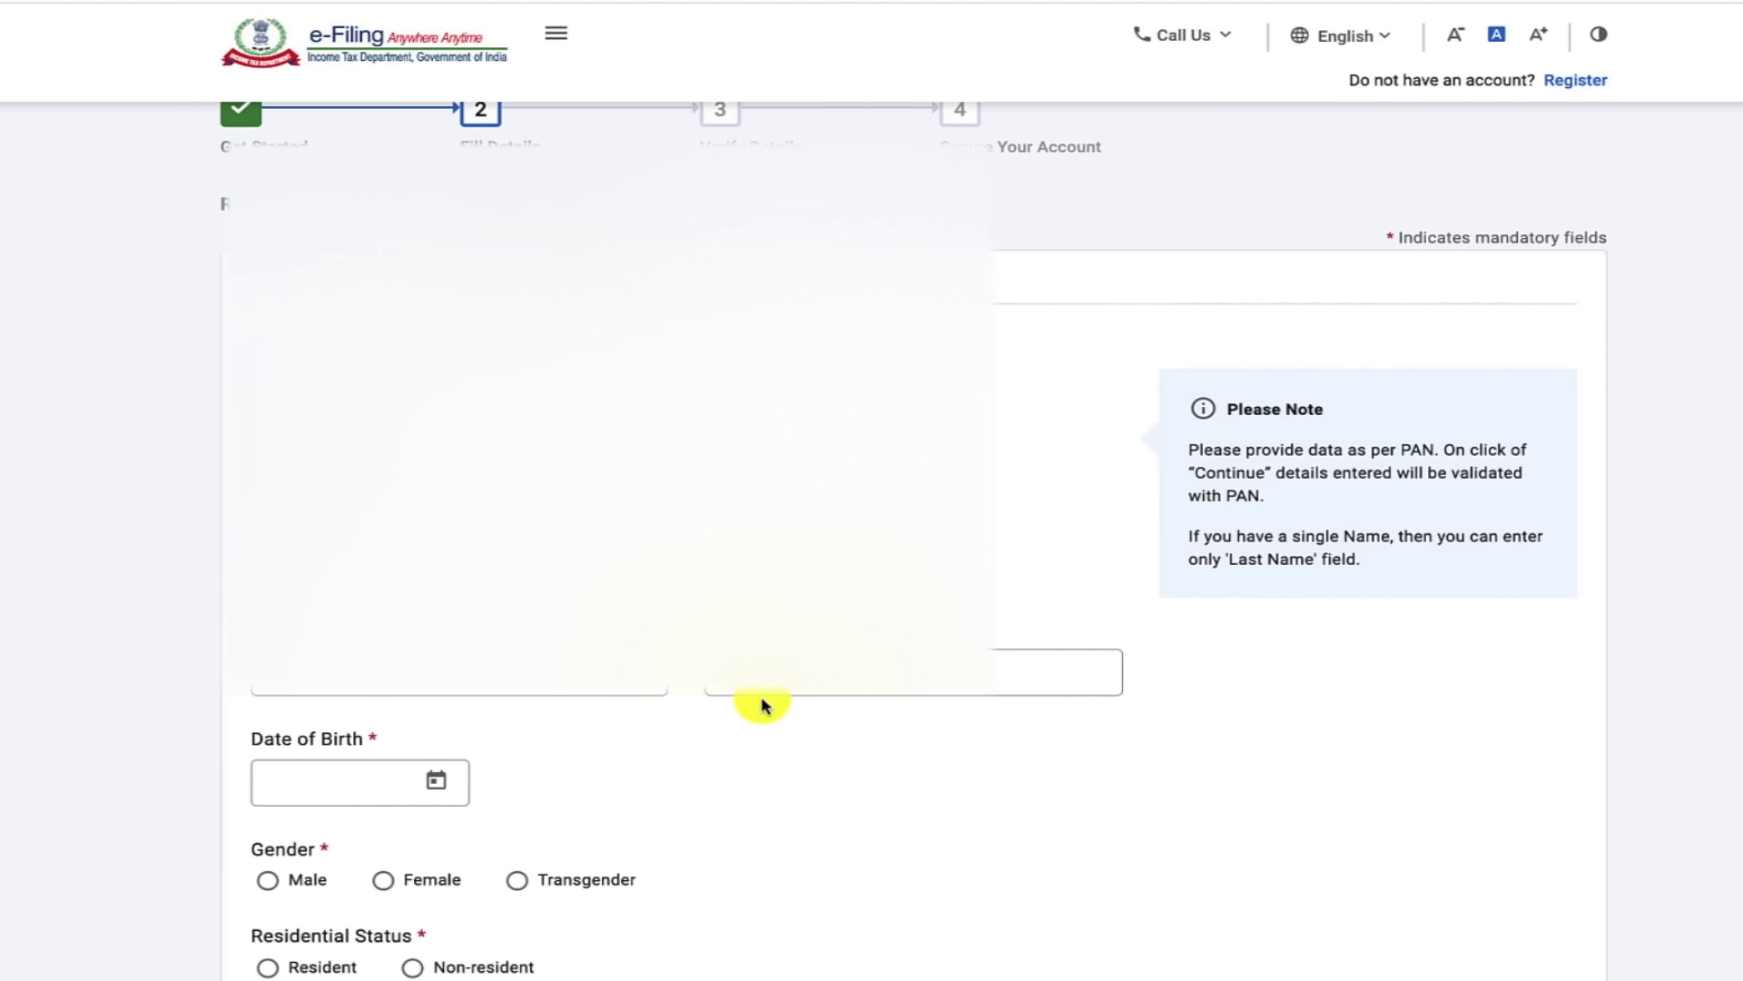
{"action": "scroll", "coordinate": [762, 705], "scroll_direction": "down", "scroll_amount": 2}
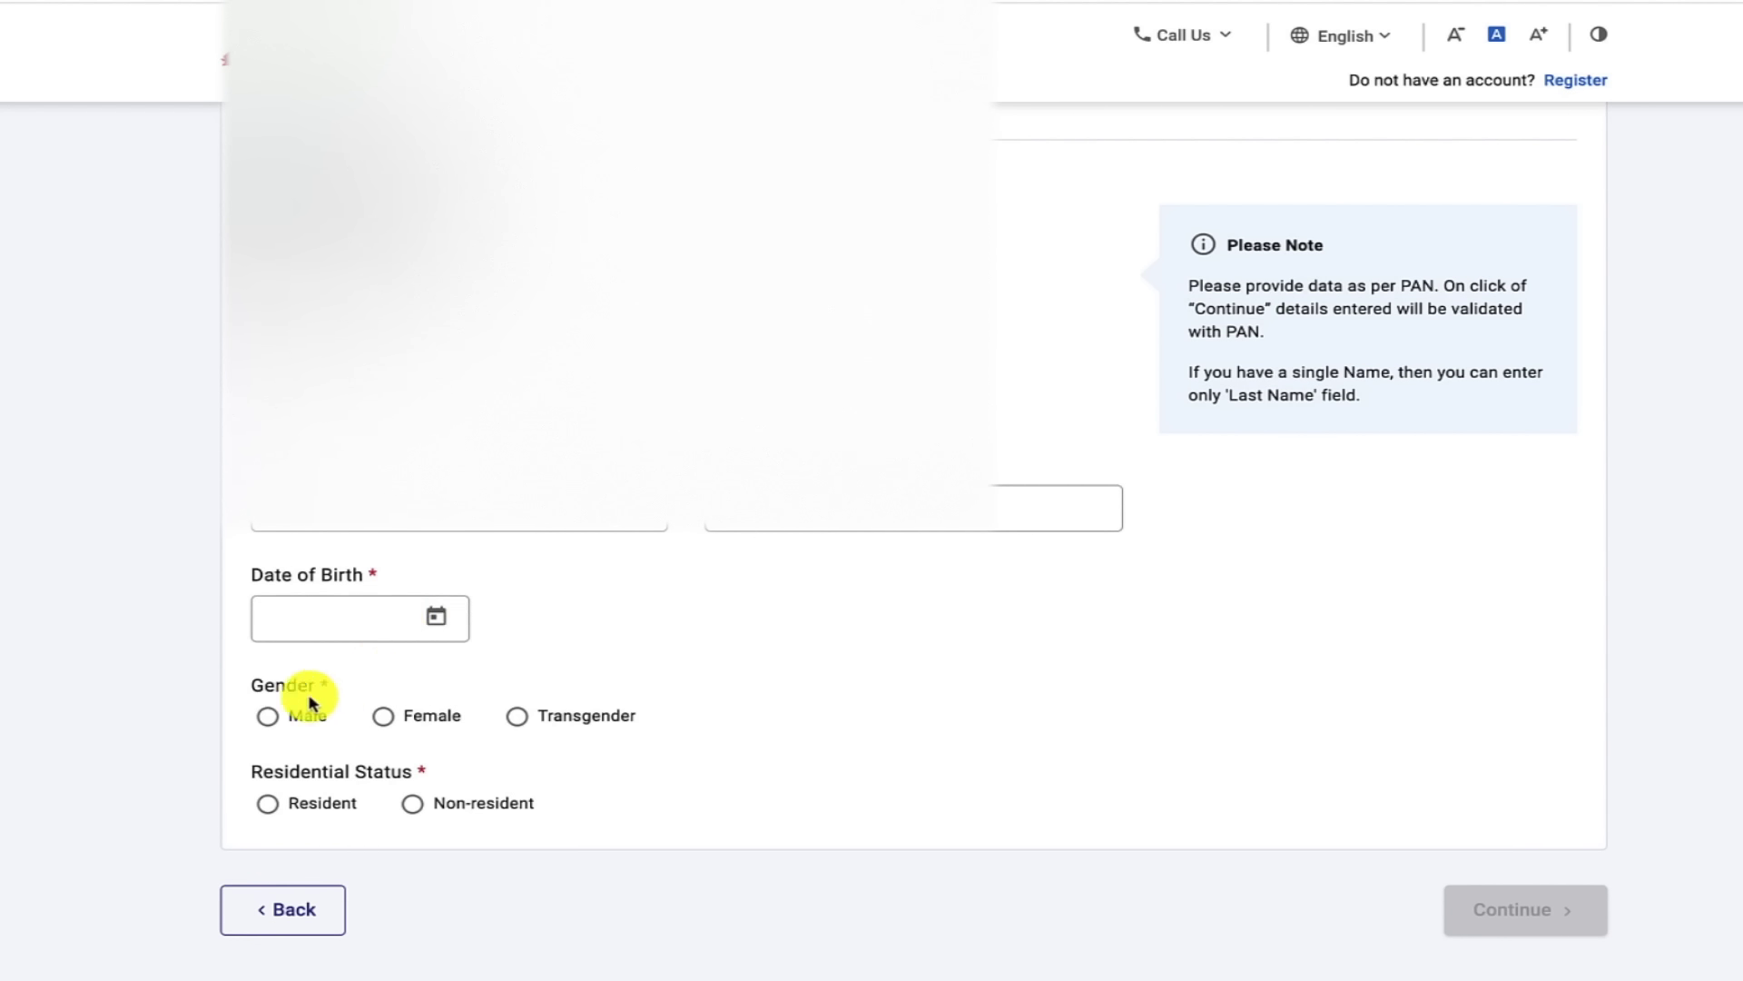
{"action": "left_click", "coordinate": [404, 722]}
{"action": "left_click", "coordinate": [354, 794]}
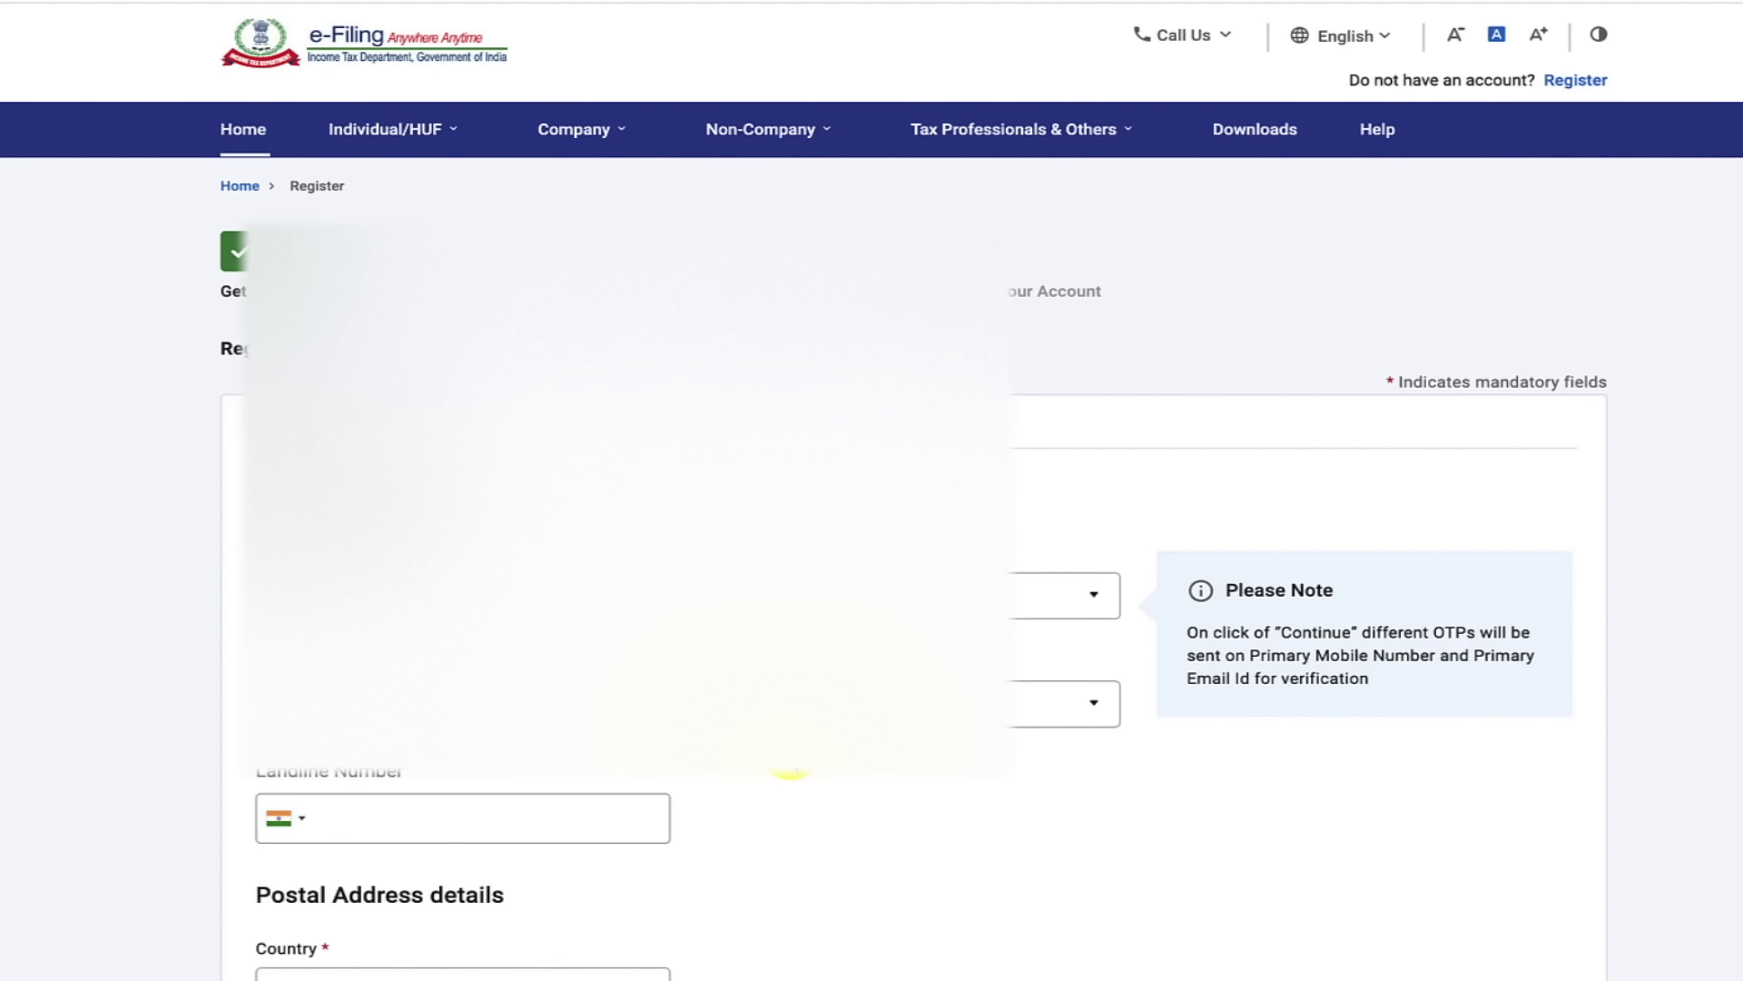
Choose whose mobile number it is and submit the contact and postal details.
{"action": "scroll", "coordinate": [790, 767], "scroll_direction": "down", "scroll_amount": 1}
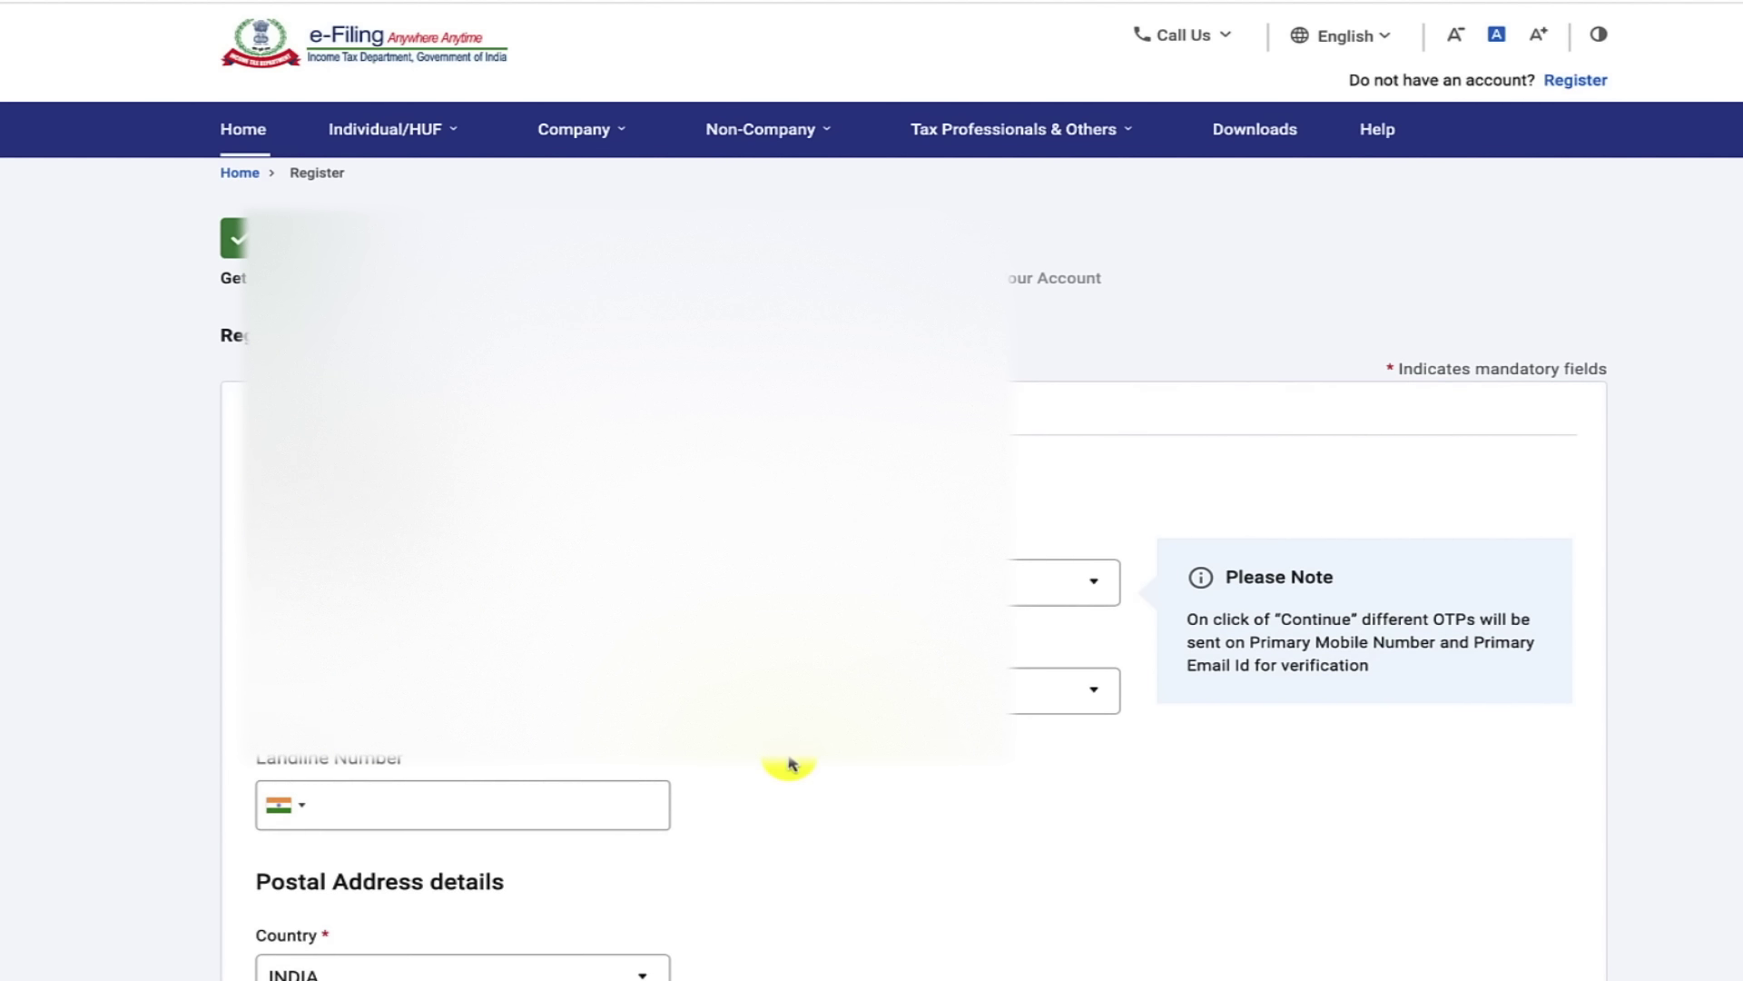
{"action": "left_click", "coordinate": [1094, 582]}
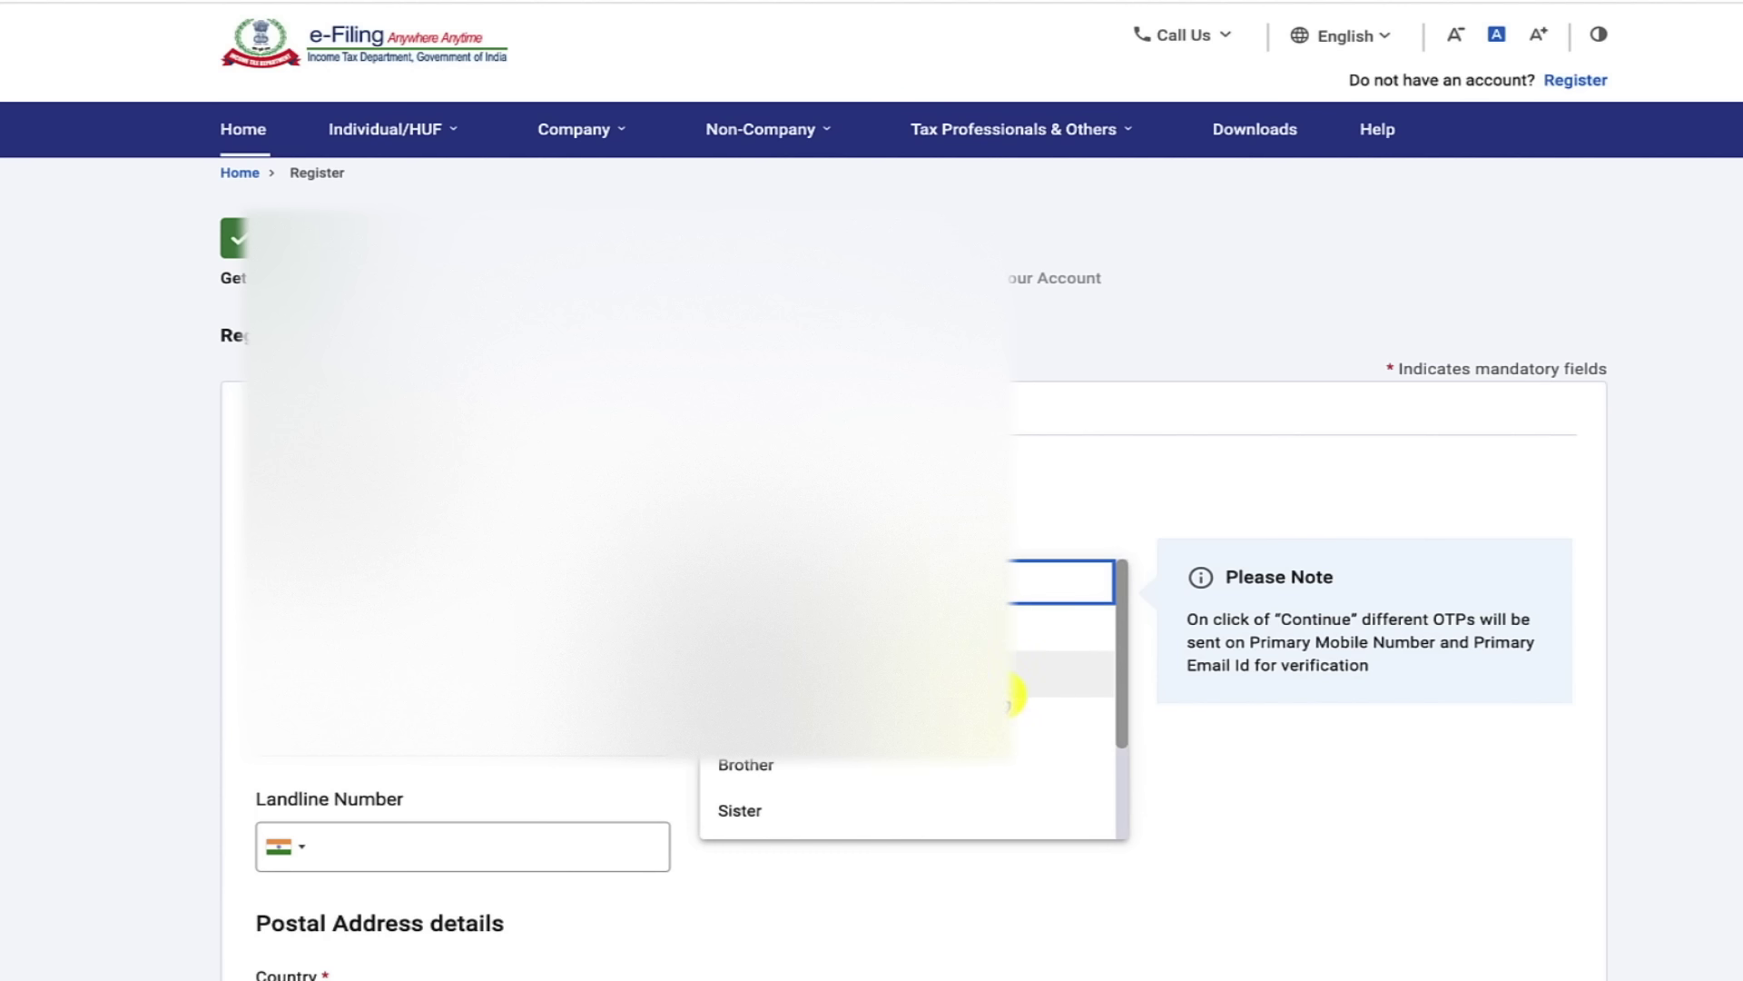
{"action": "scroll", "coordinate": [1015, 692], "scroll_direction": "down", "scroll_amount": 2}
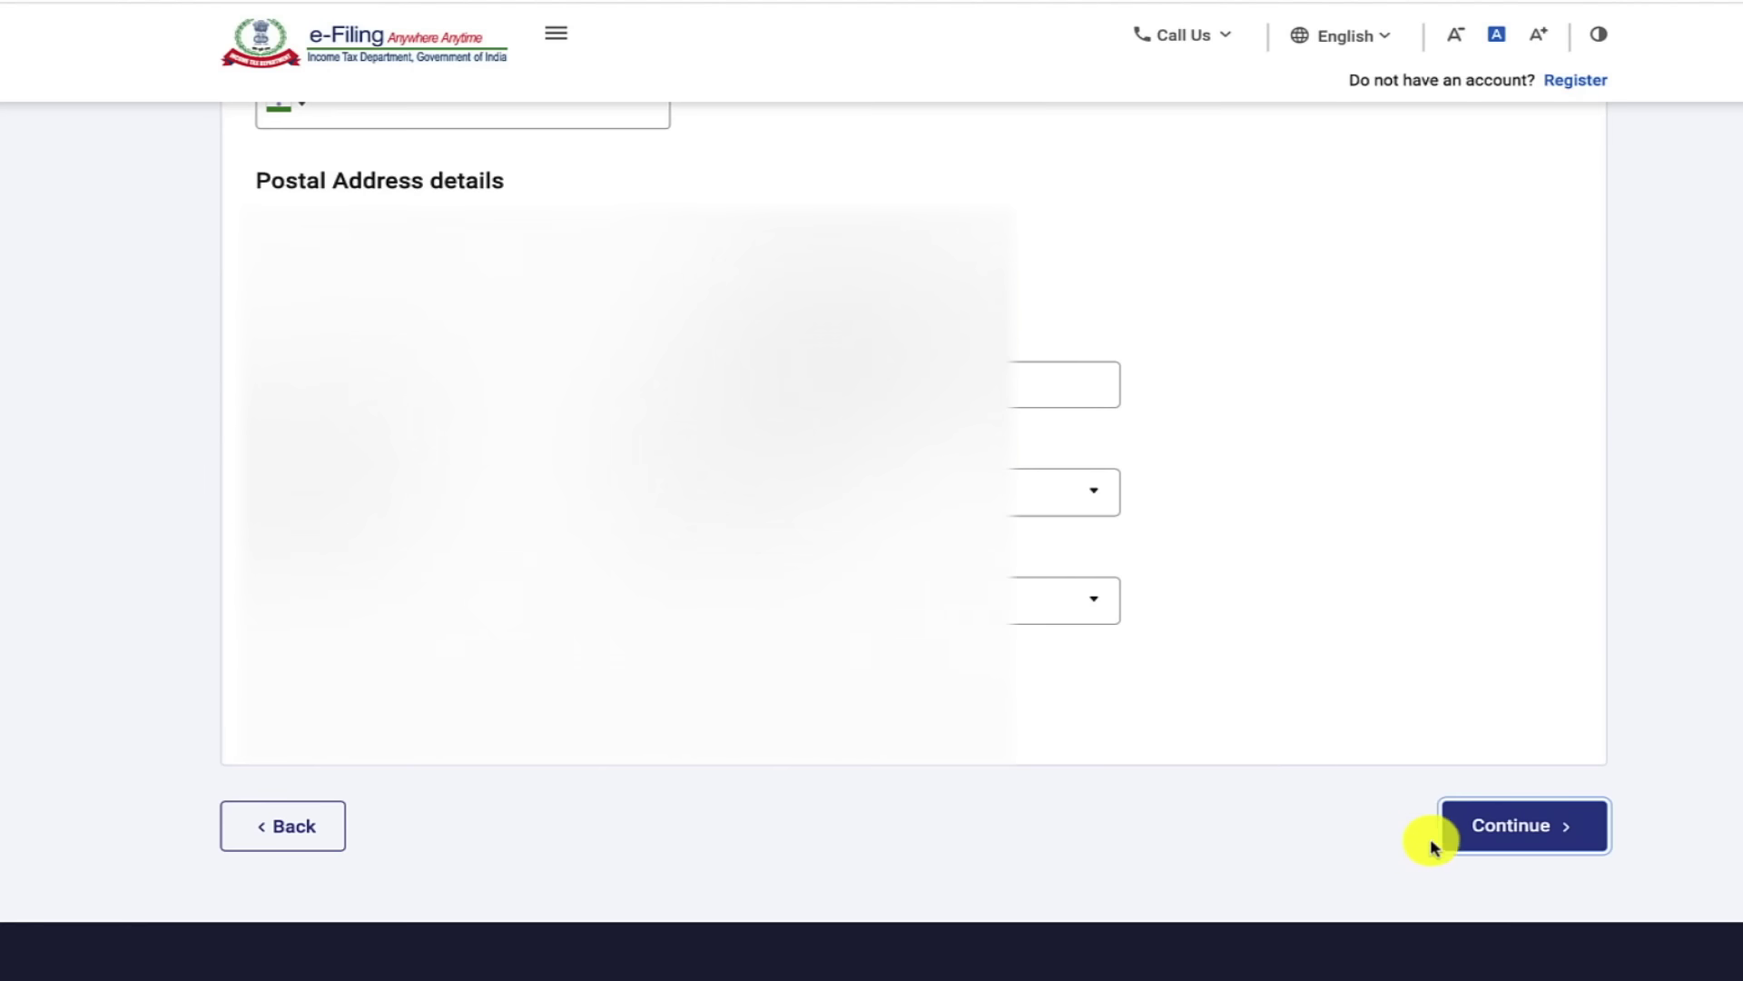
{"action": "left_click", "coordinate": [1509, 837]}
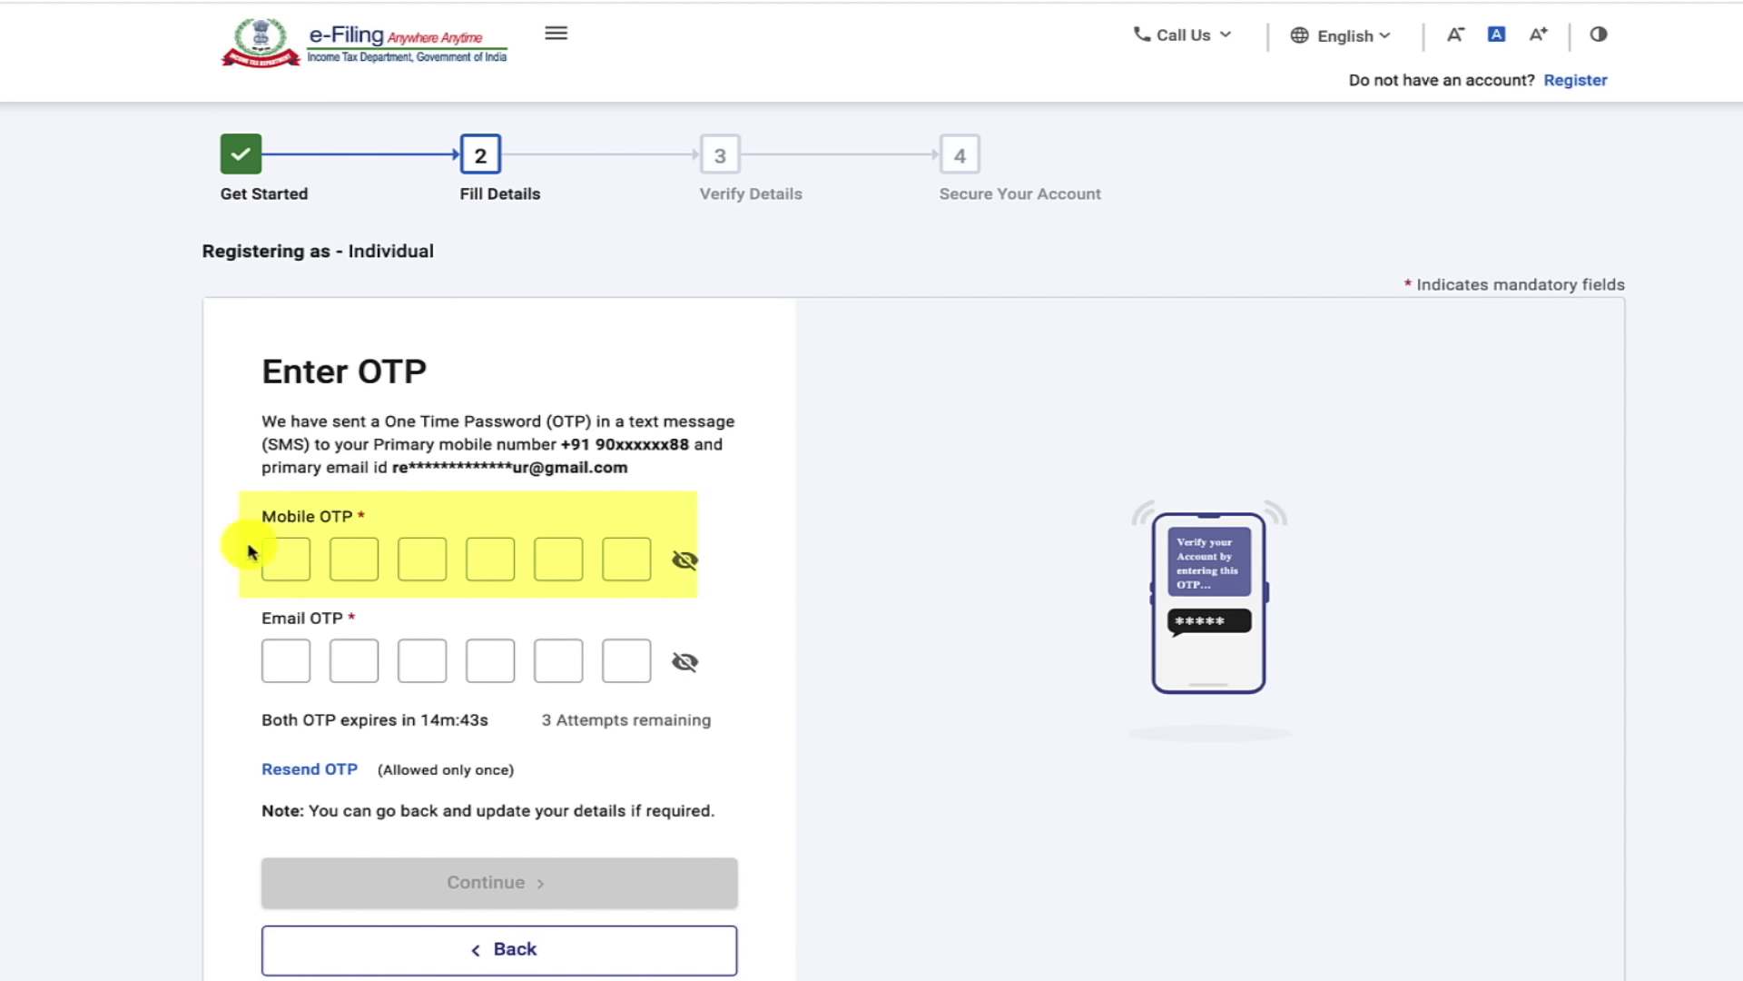
Enter the mobile and email OTP codes and submit them for verification.
{"action": "left_click", "coordinate": [277, 553]}
{"action": "left_click", "coordinate": [289, 659]}
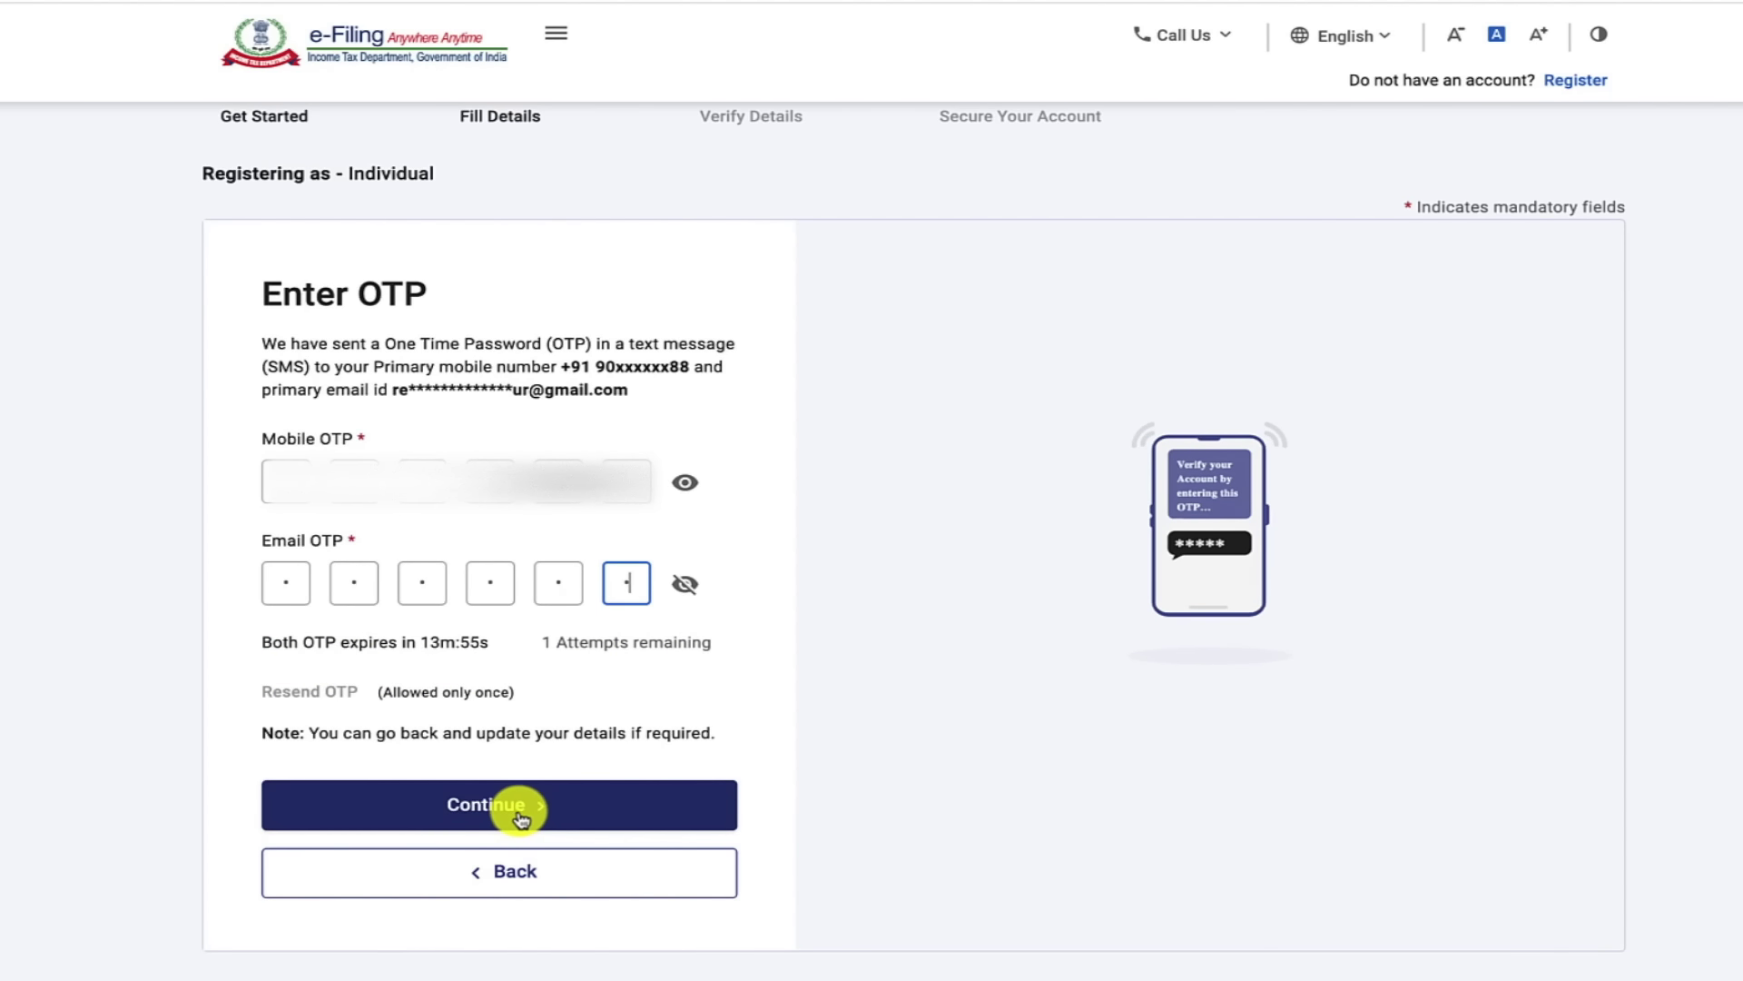
{"action": "left_click", "coordinate": [520, 816]}
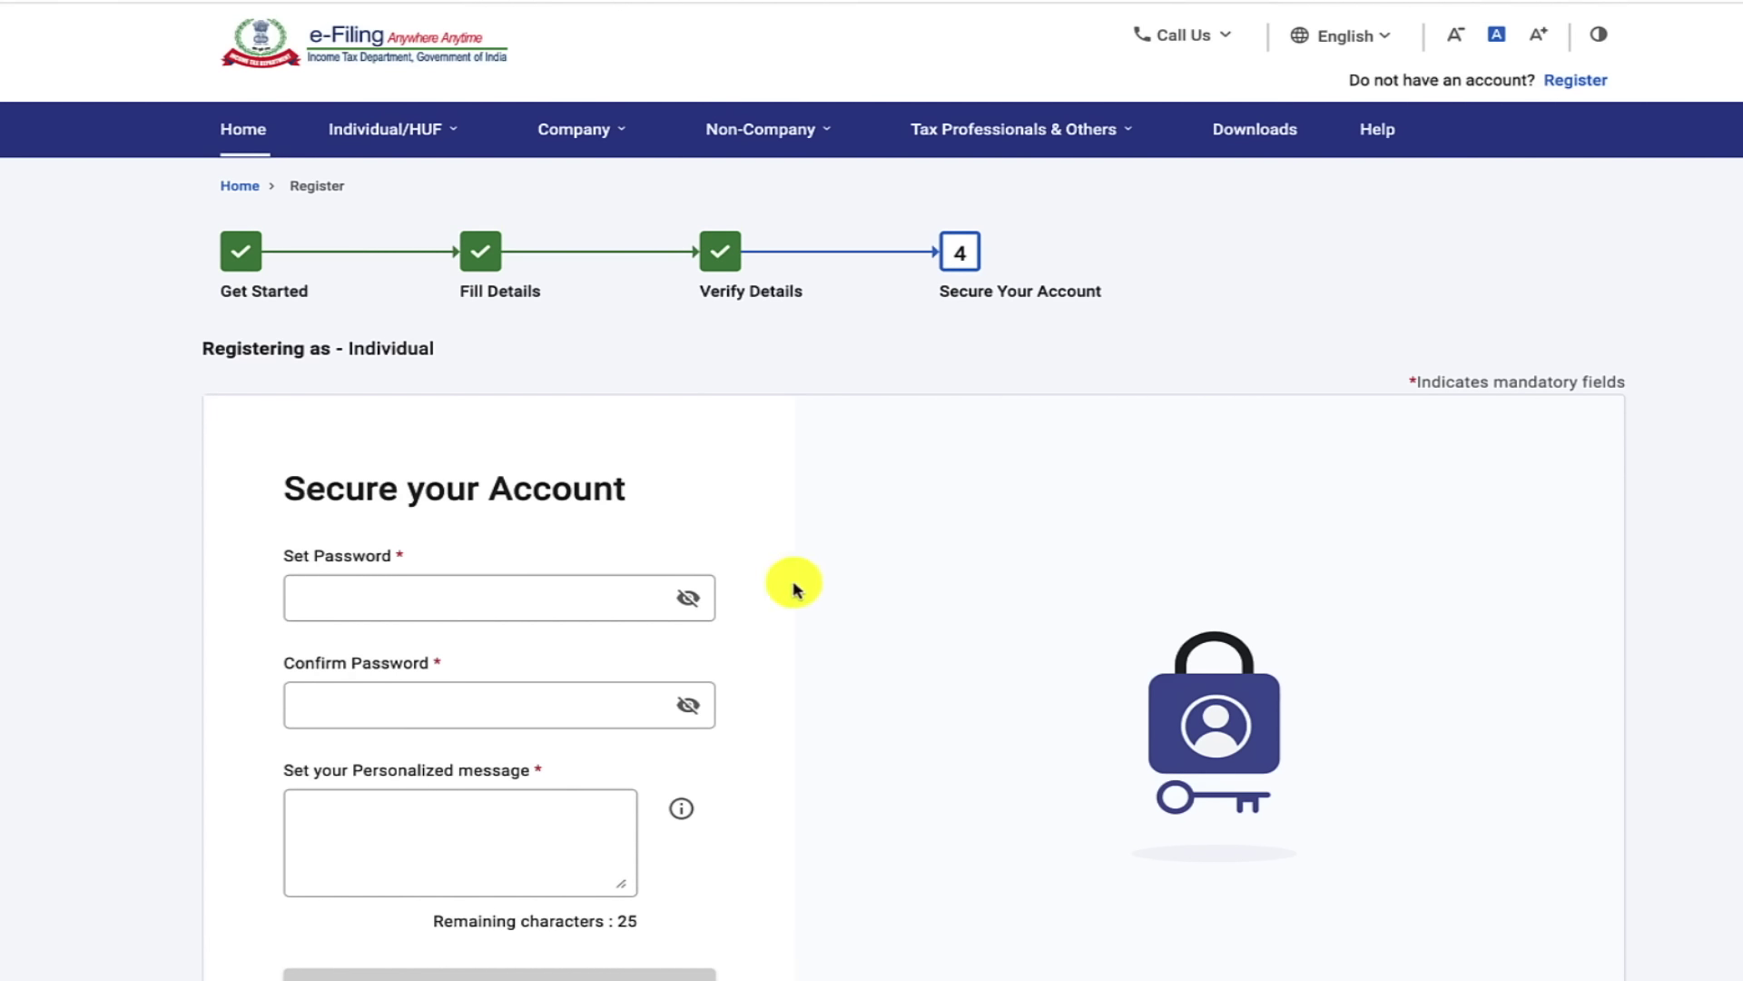
Set the account password and re-enter it in Confirm Password.
{"action": "scroll", "coordinate": [790, 579], "scroll_direction": "down", "scroll_amount": 1}
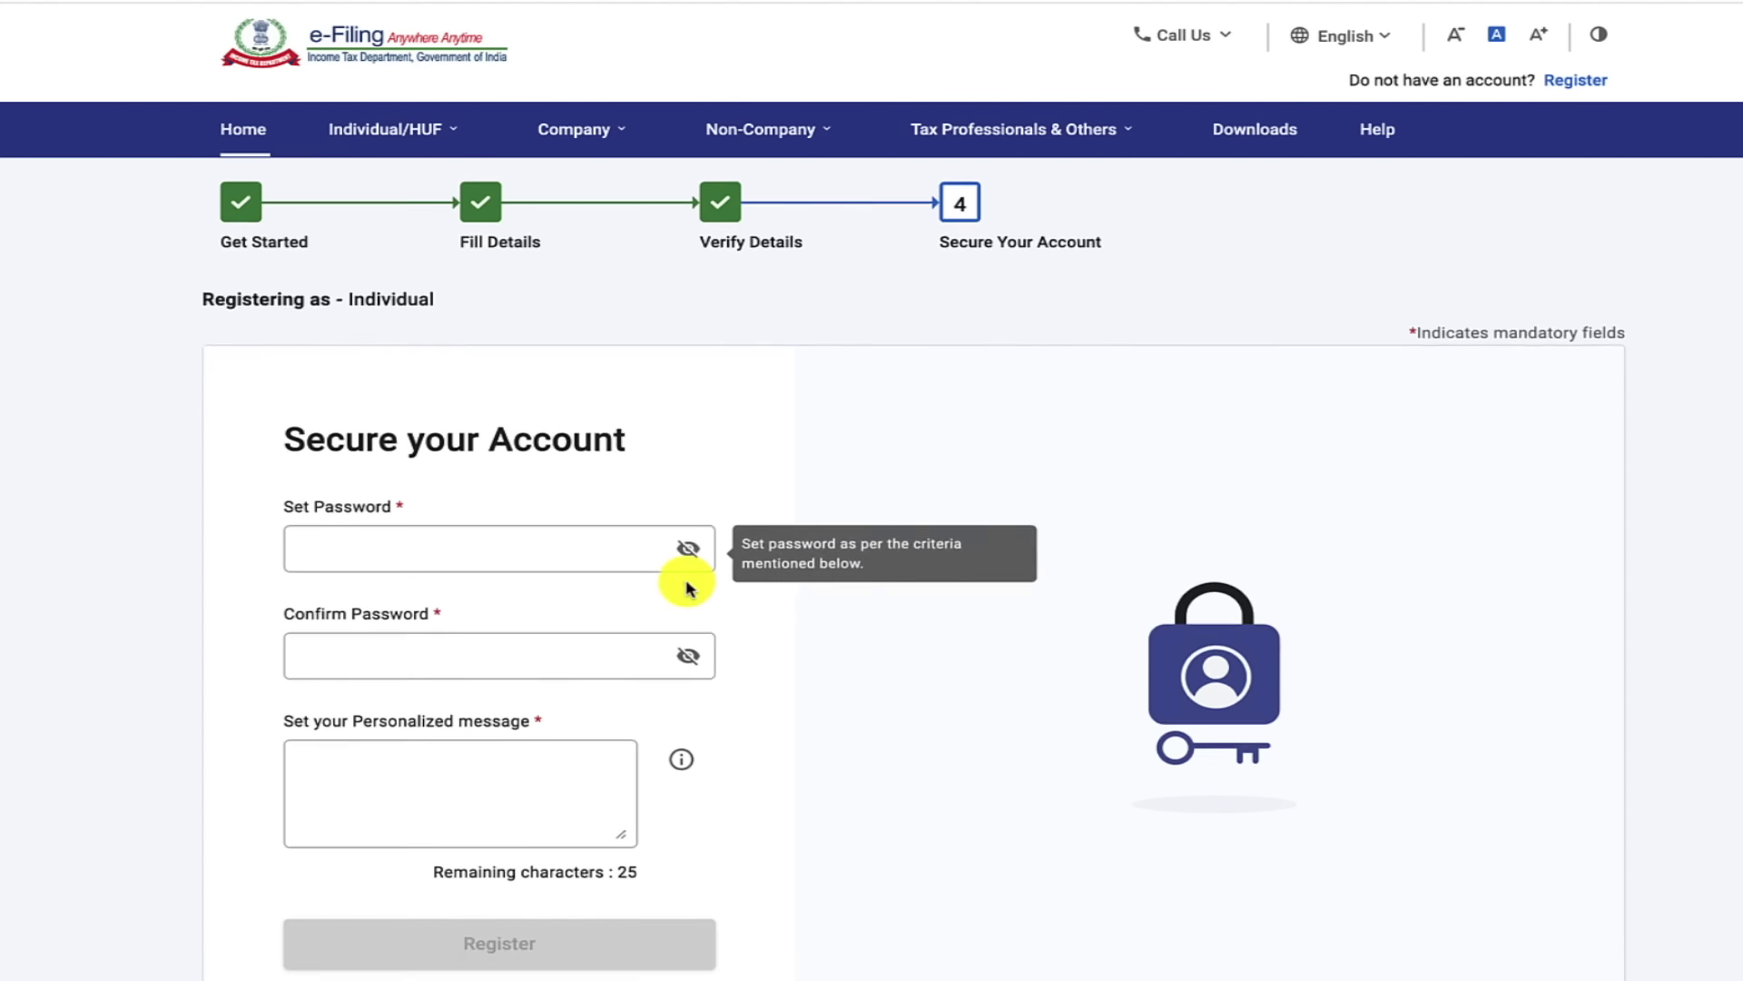
{"action": "left_click", "coordinate": [510, 546]}
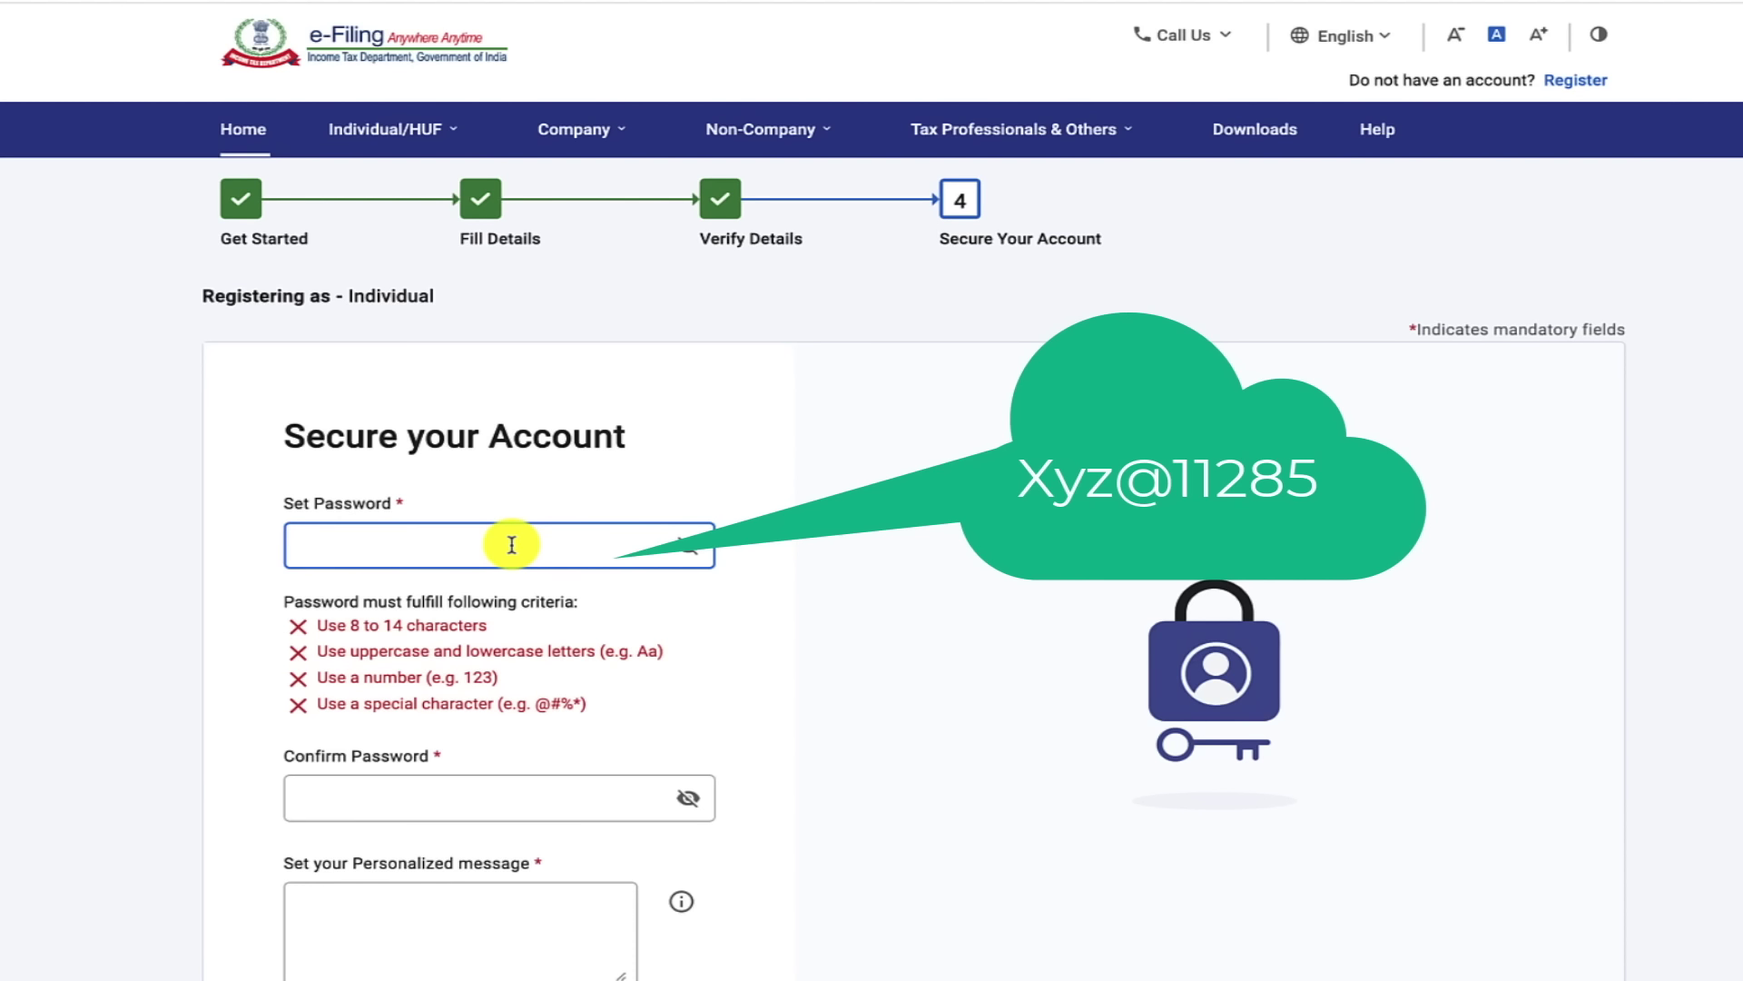
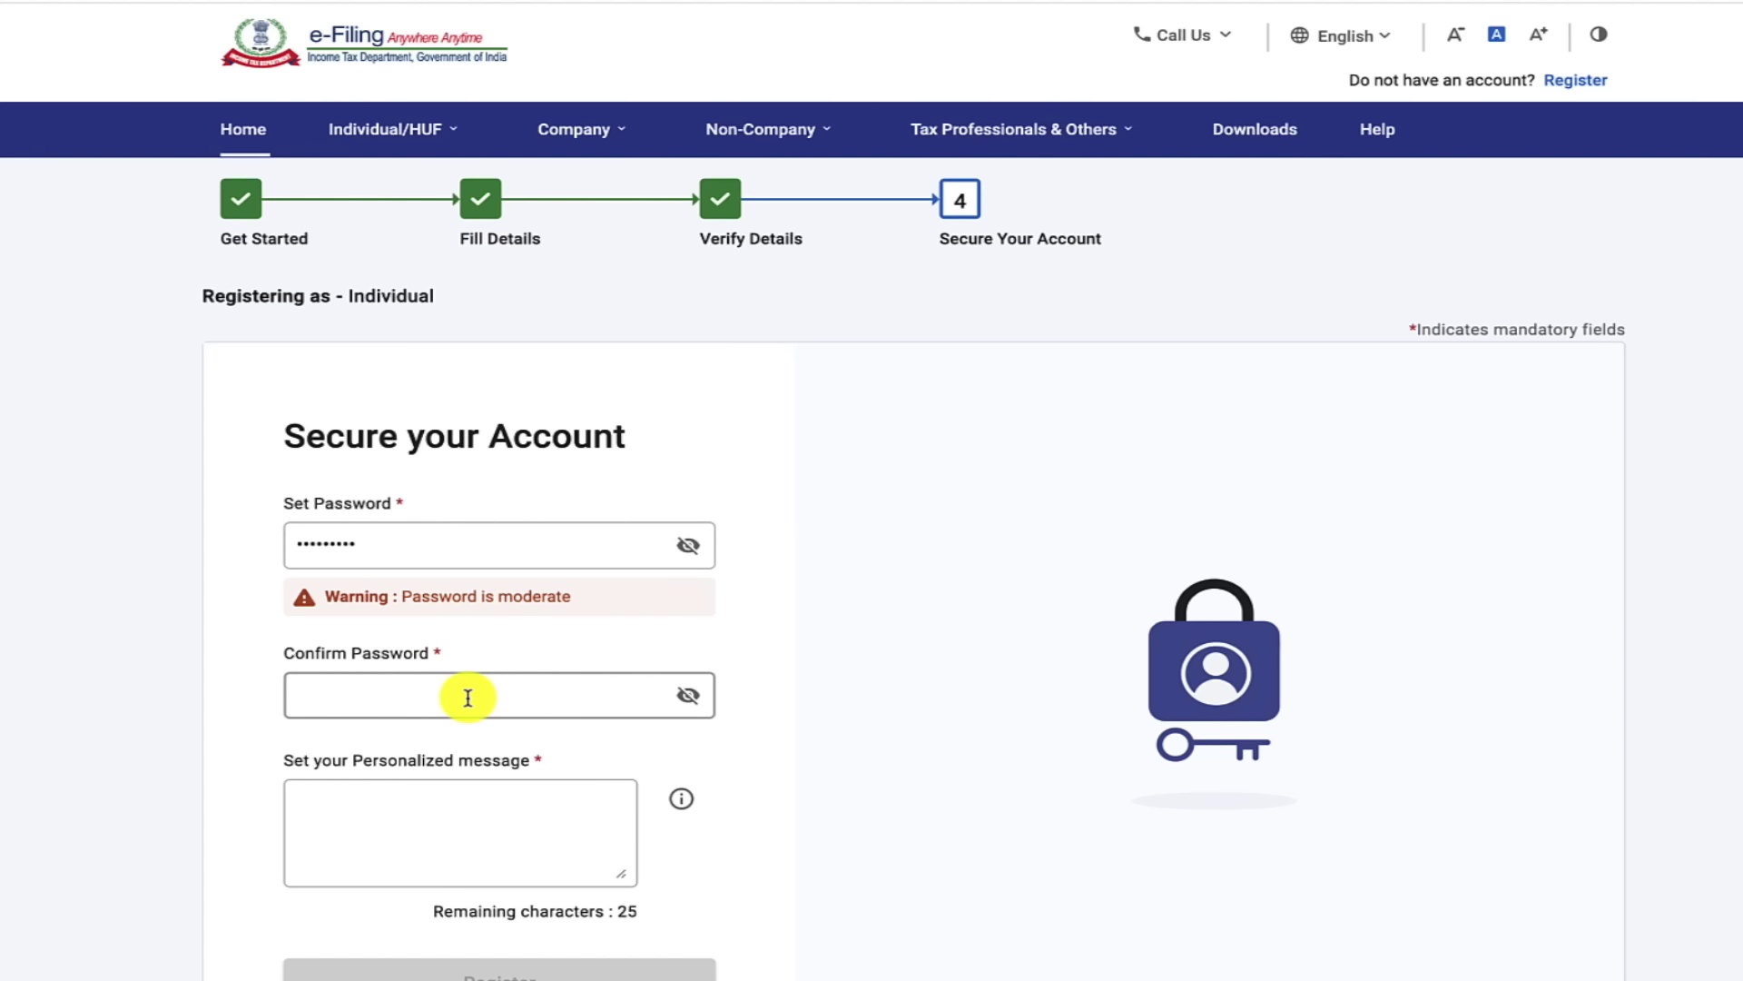
{"action": "left_click", "coordinate": [468, 697]}
Add the personalized message 'i love my india' and submit the registration.
{"action": "scroll", "coordinate": [468, 805], "scroll_direction": "down", "scroll_amount": 1}
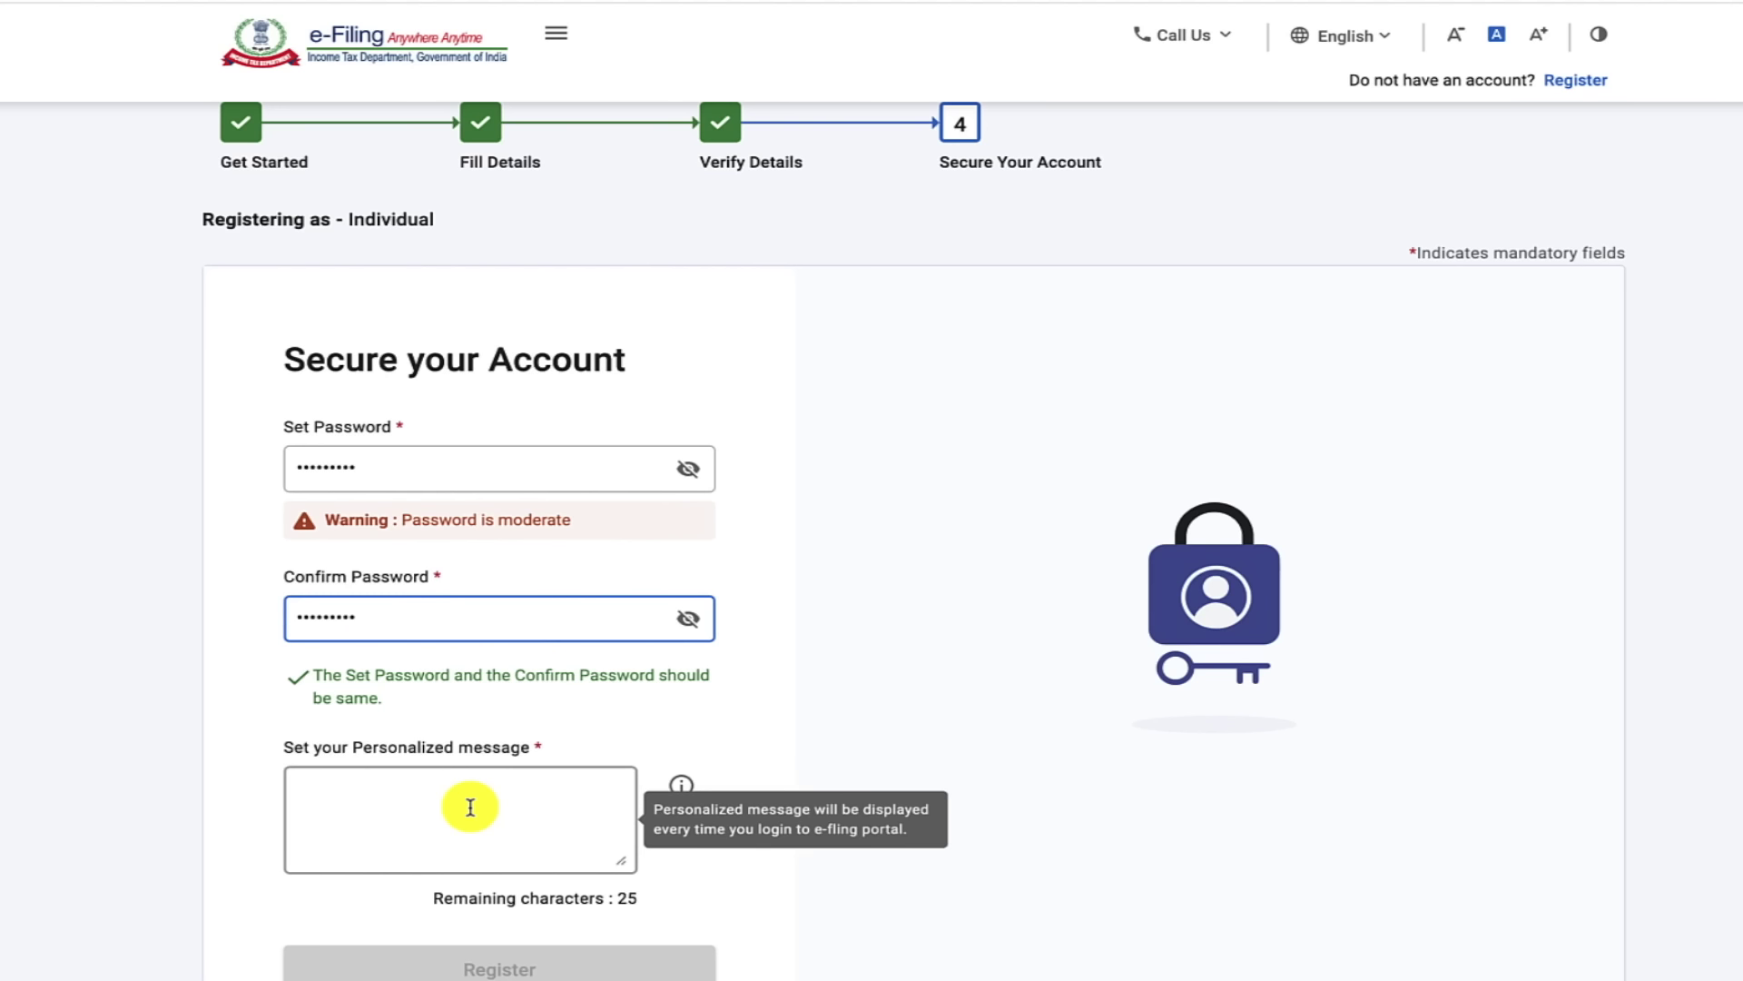
{"action": "left_click", "coordinate": [471, 808]}
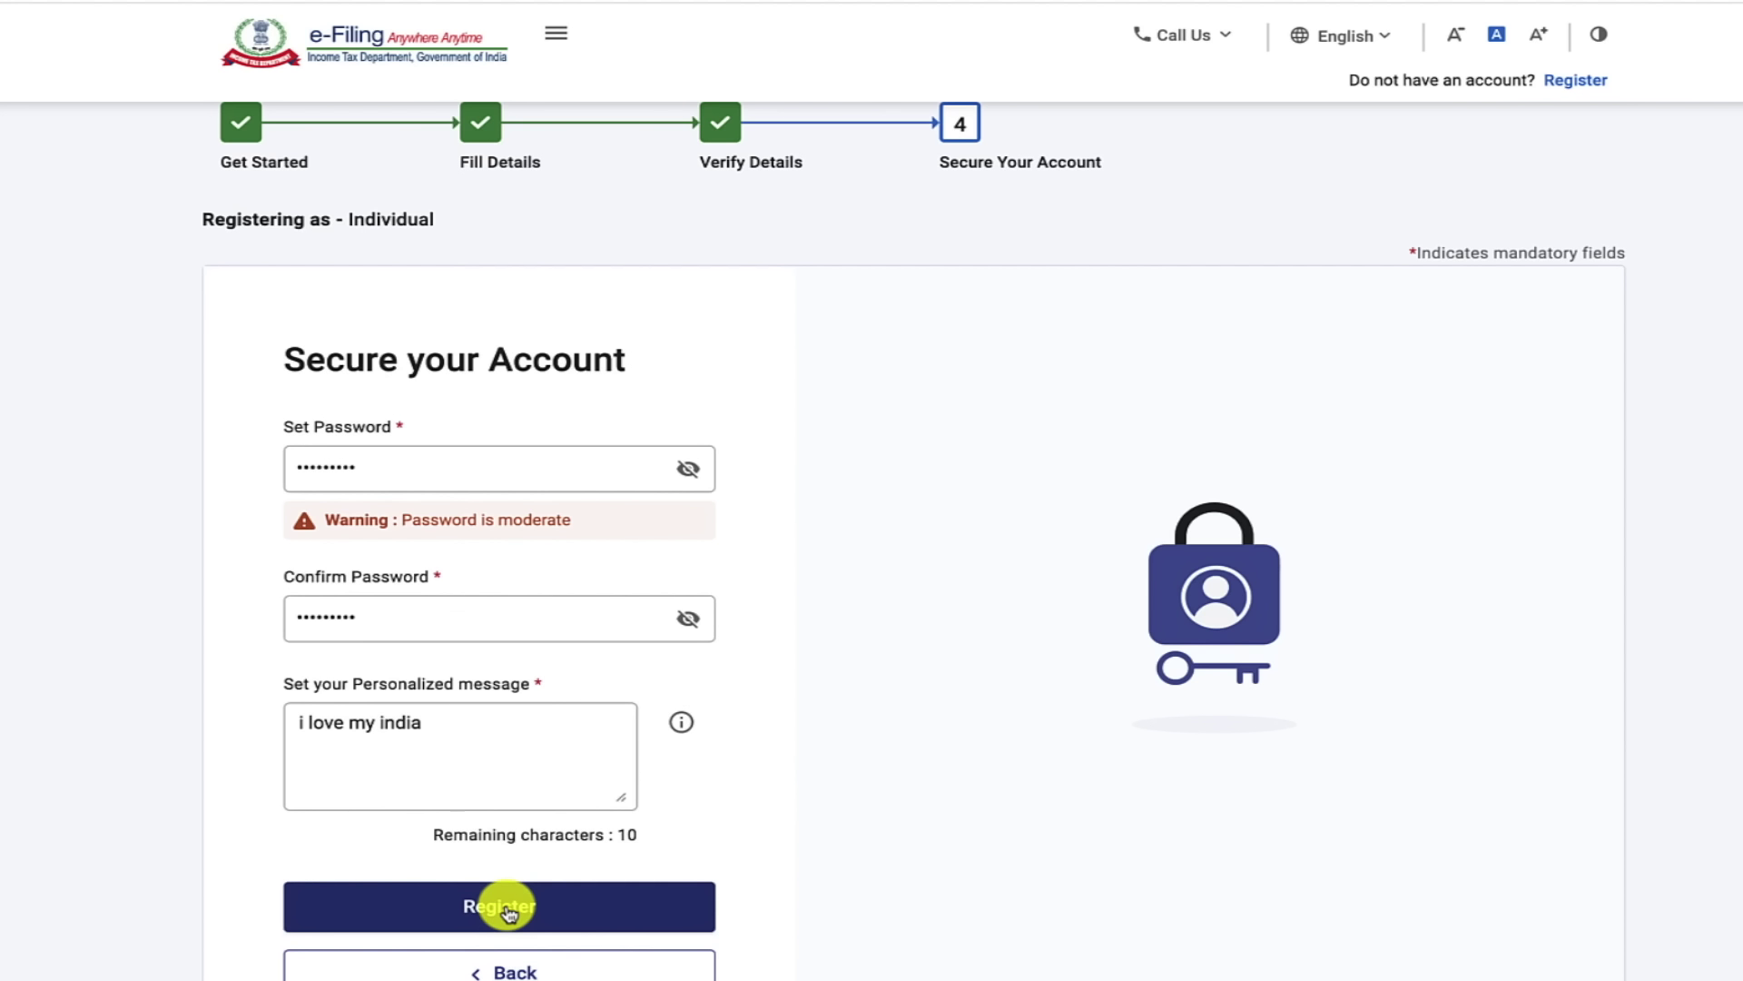
{"action": "left_click", "coordinate": [508, 908]}
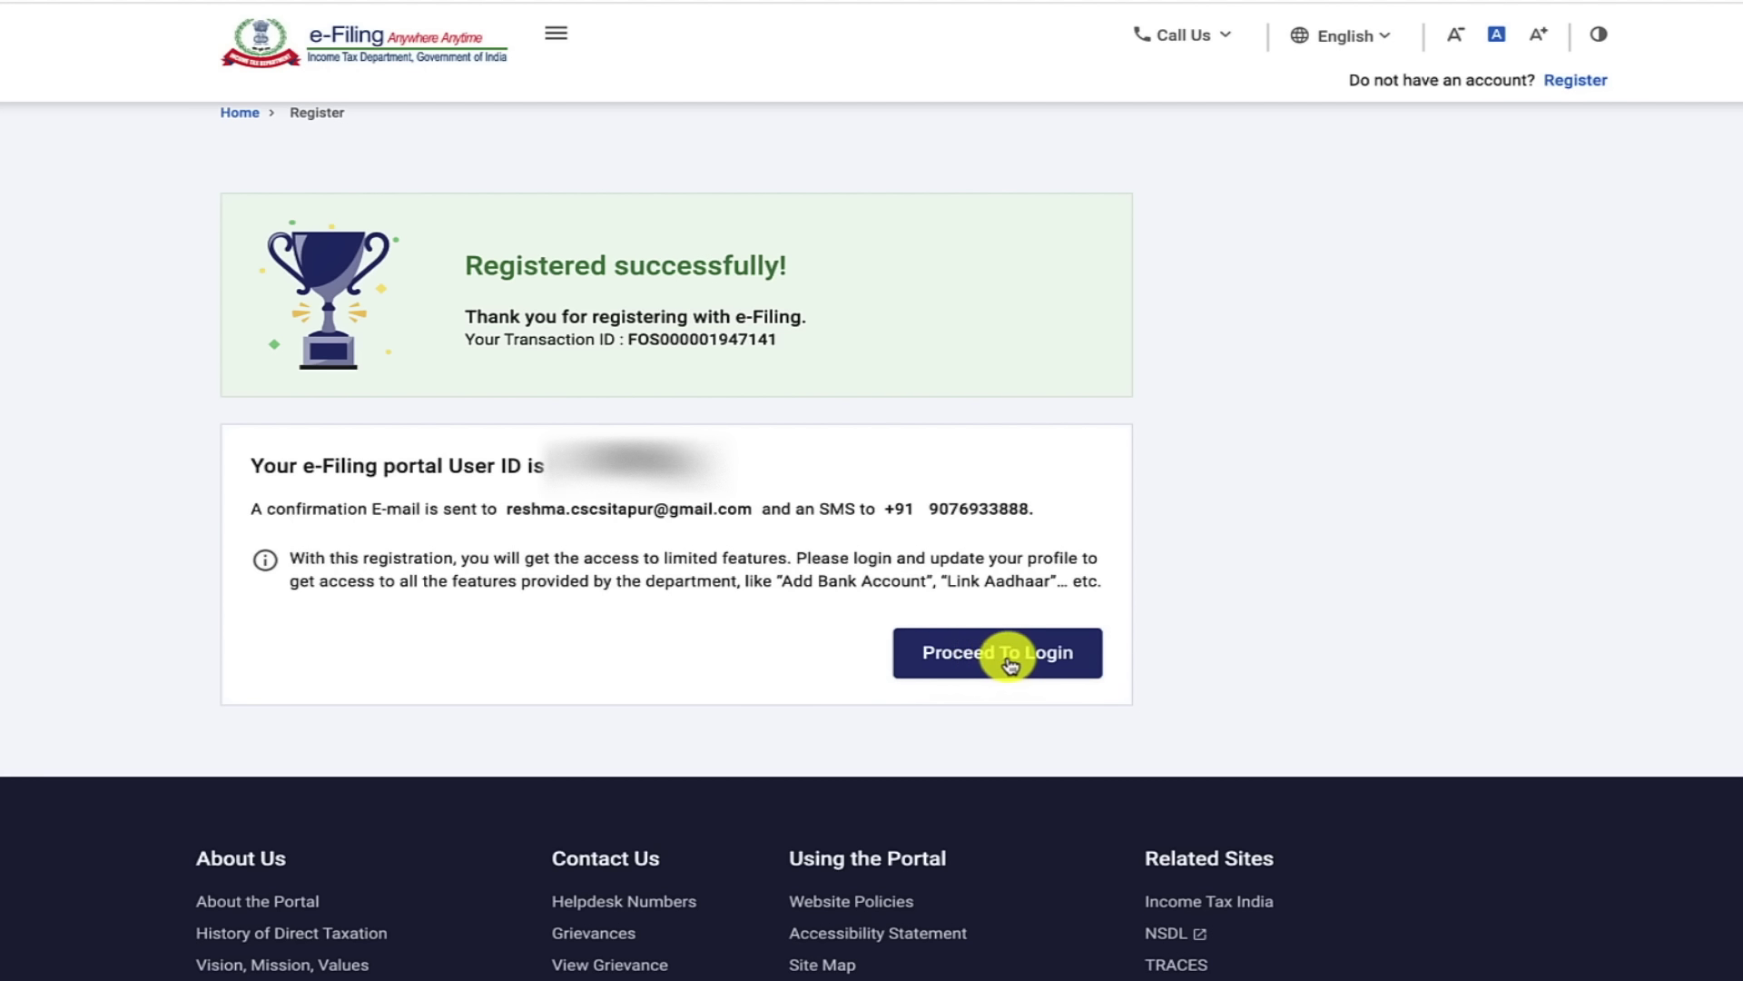
Proceed to login from the success page and dismiss Chrome's save-password offer.
{"action": "left_click", "coordinate": [1010, 663]}
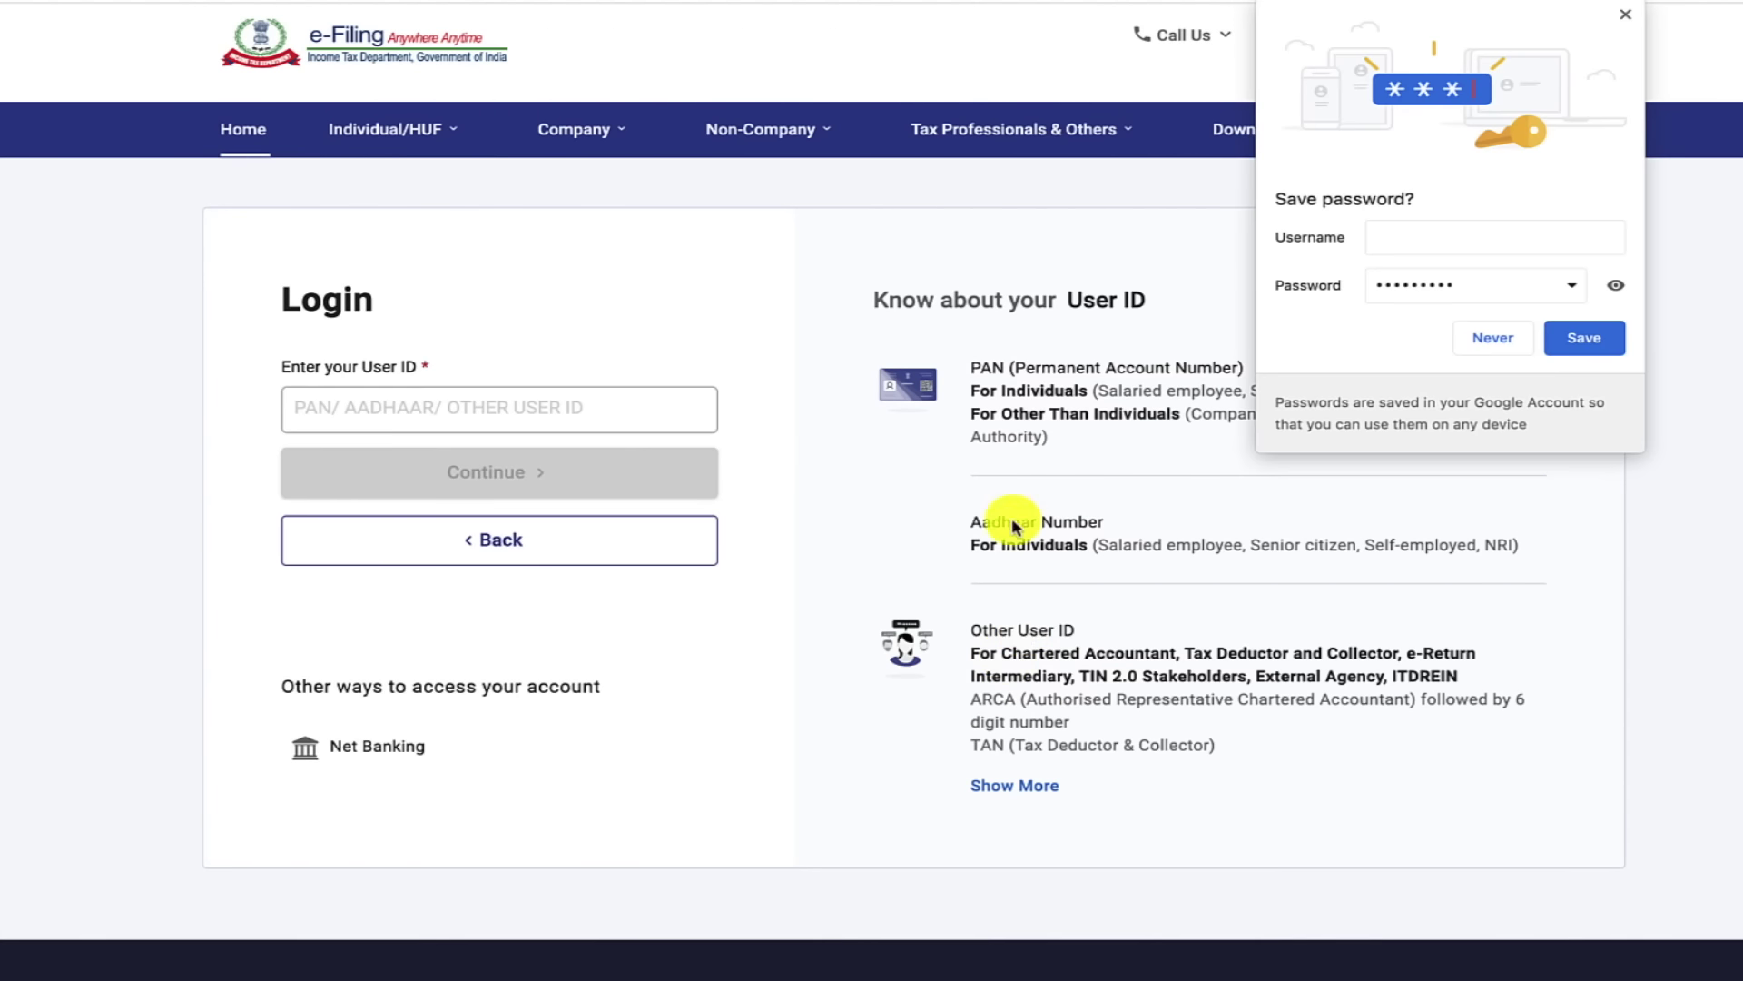
{"action": "left_click", "coordinate": [595, 404]}
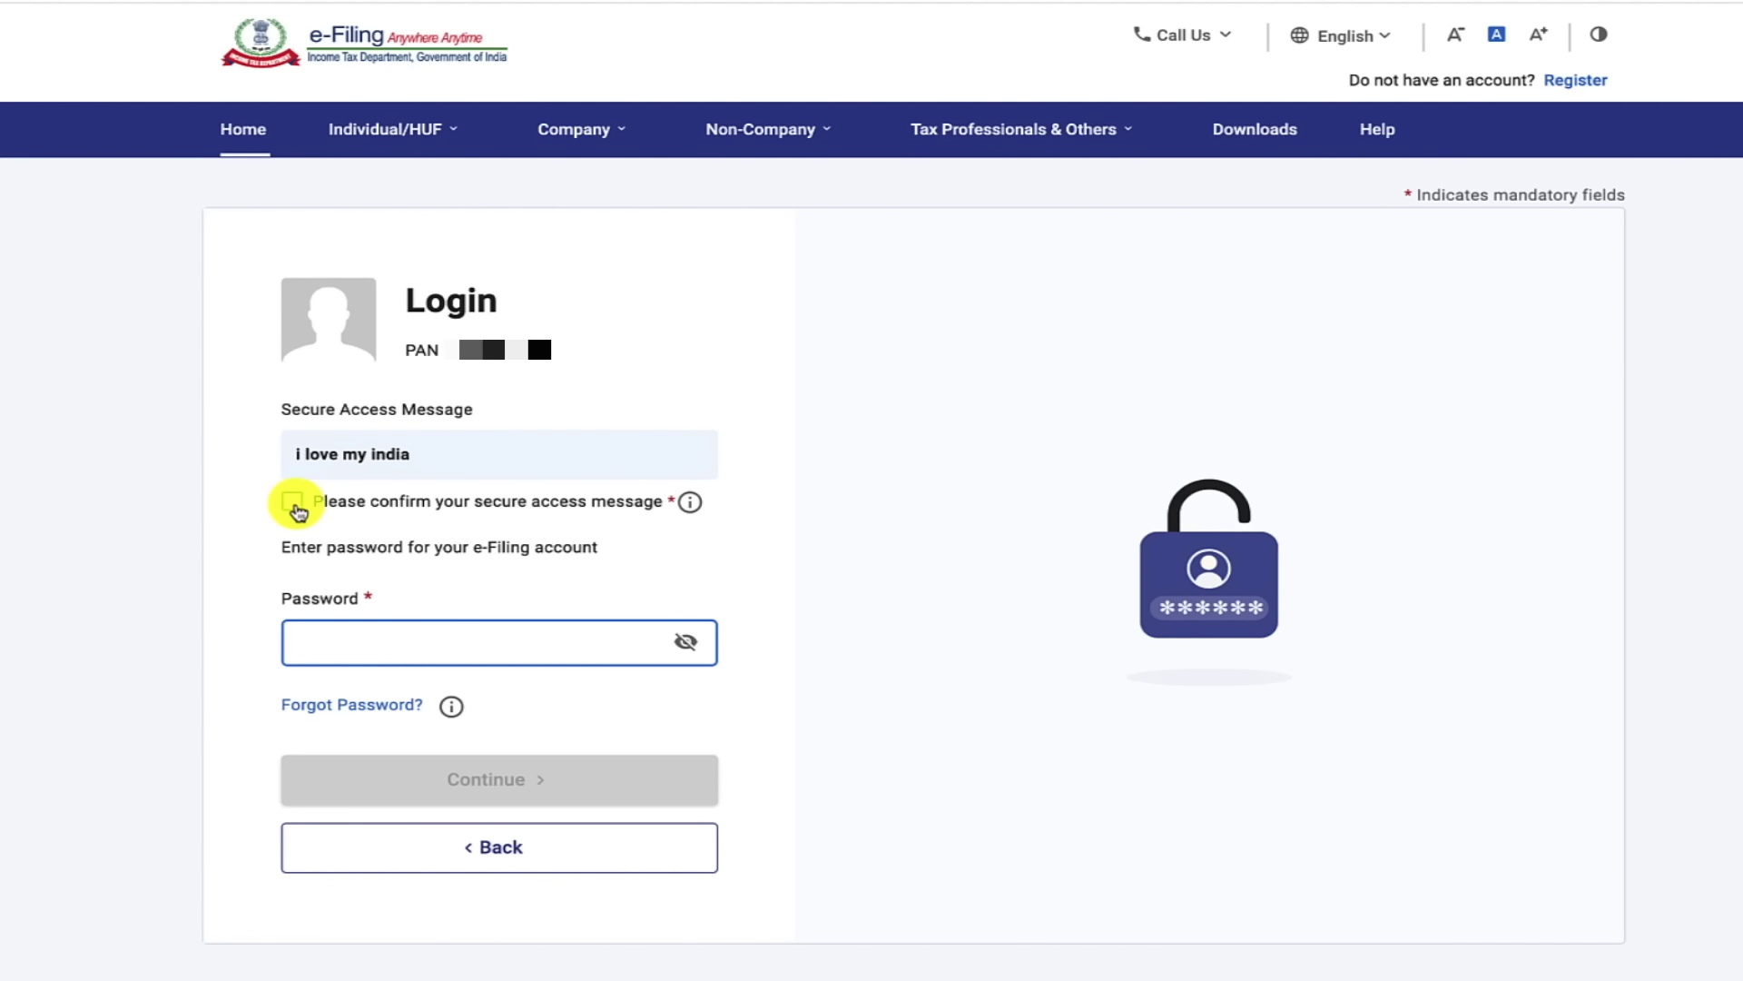
Confirm the secure access message, enter the account password, and log in.
{"action": "left_click", "coordinate": [292, 501]}
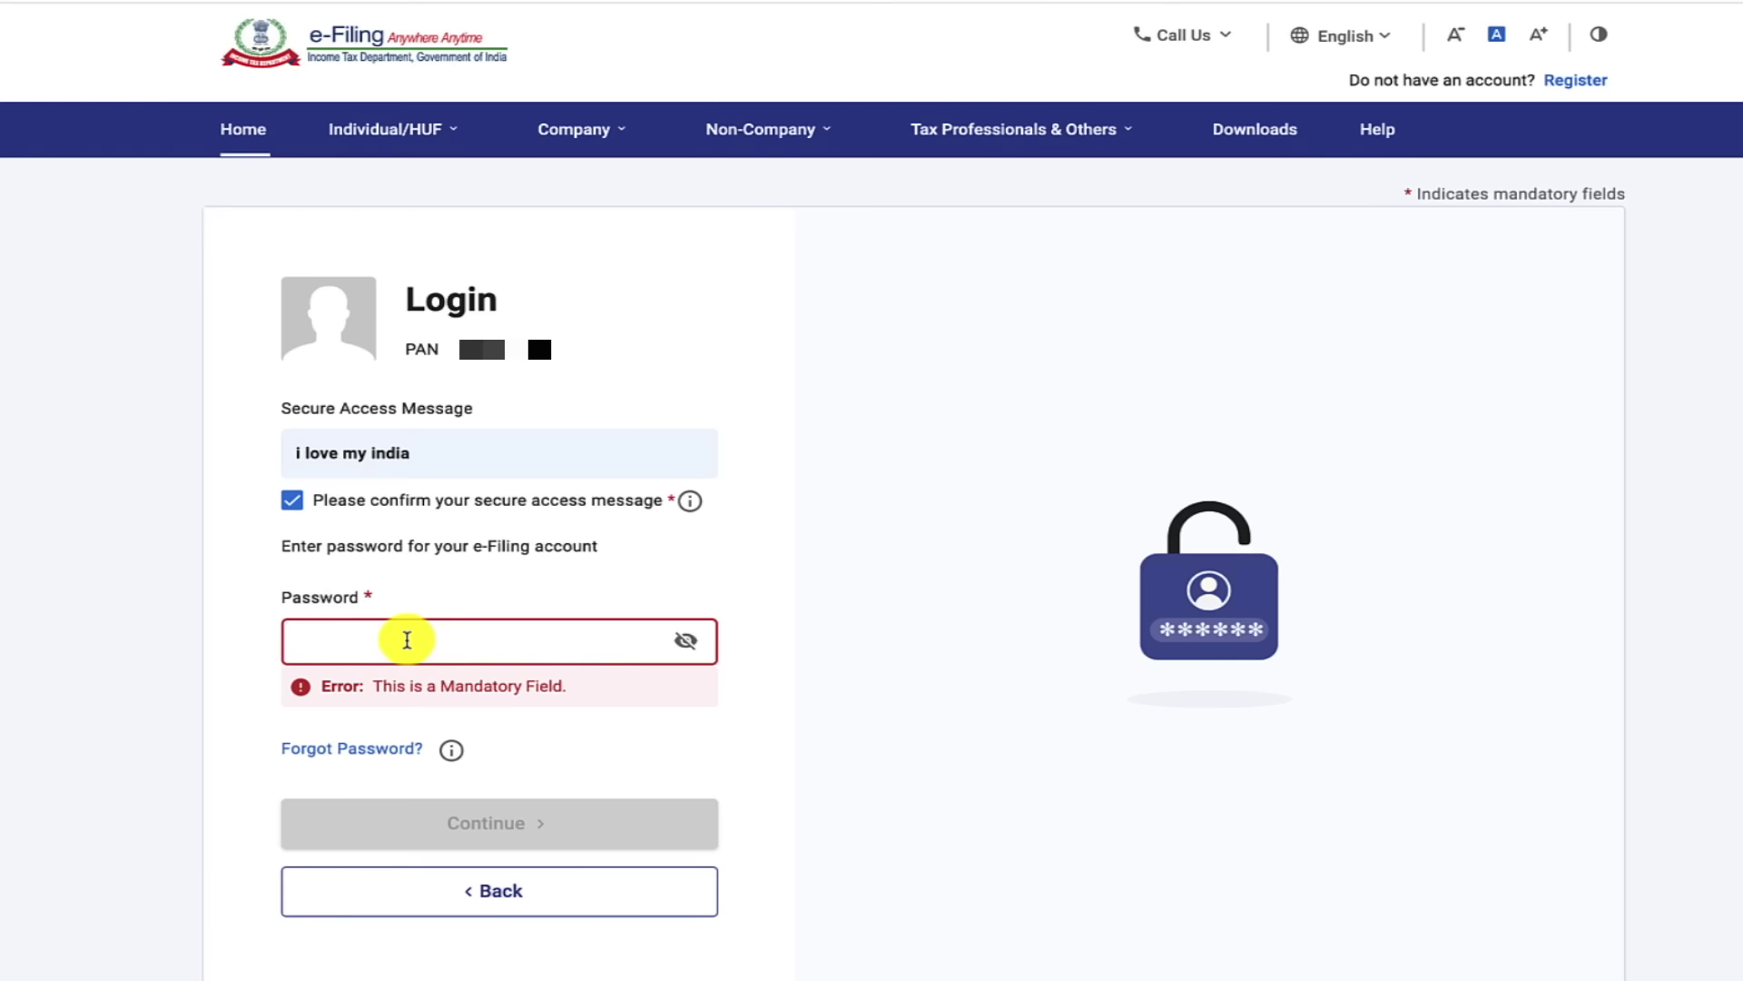
{"action": "left_click", "coordinate": [407, 640]}
{"action": "type", "text": "*********"}
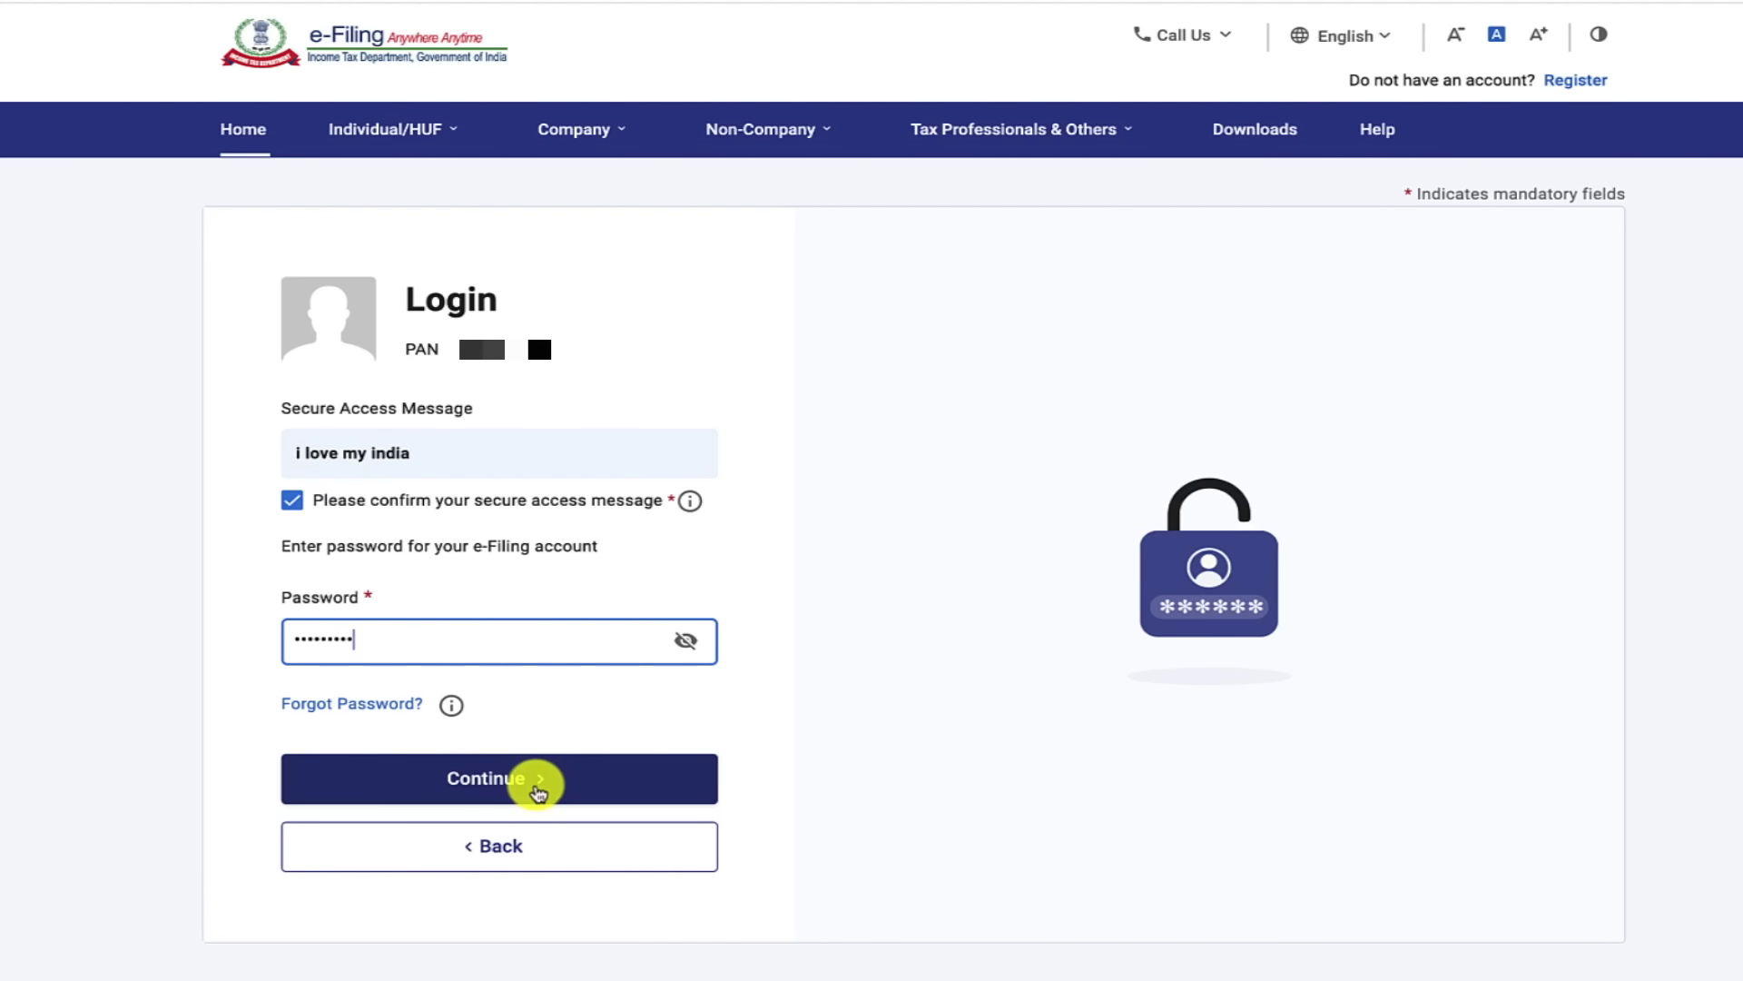
{"action": "left_click", "coordinate": [538, 790]}
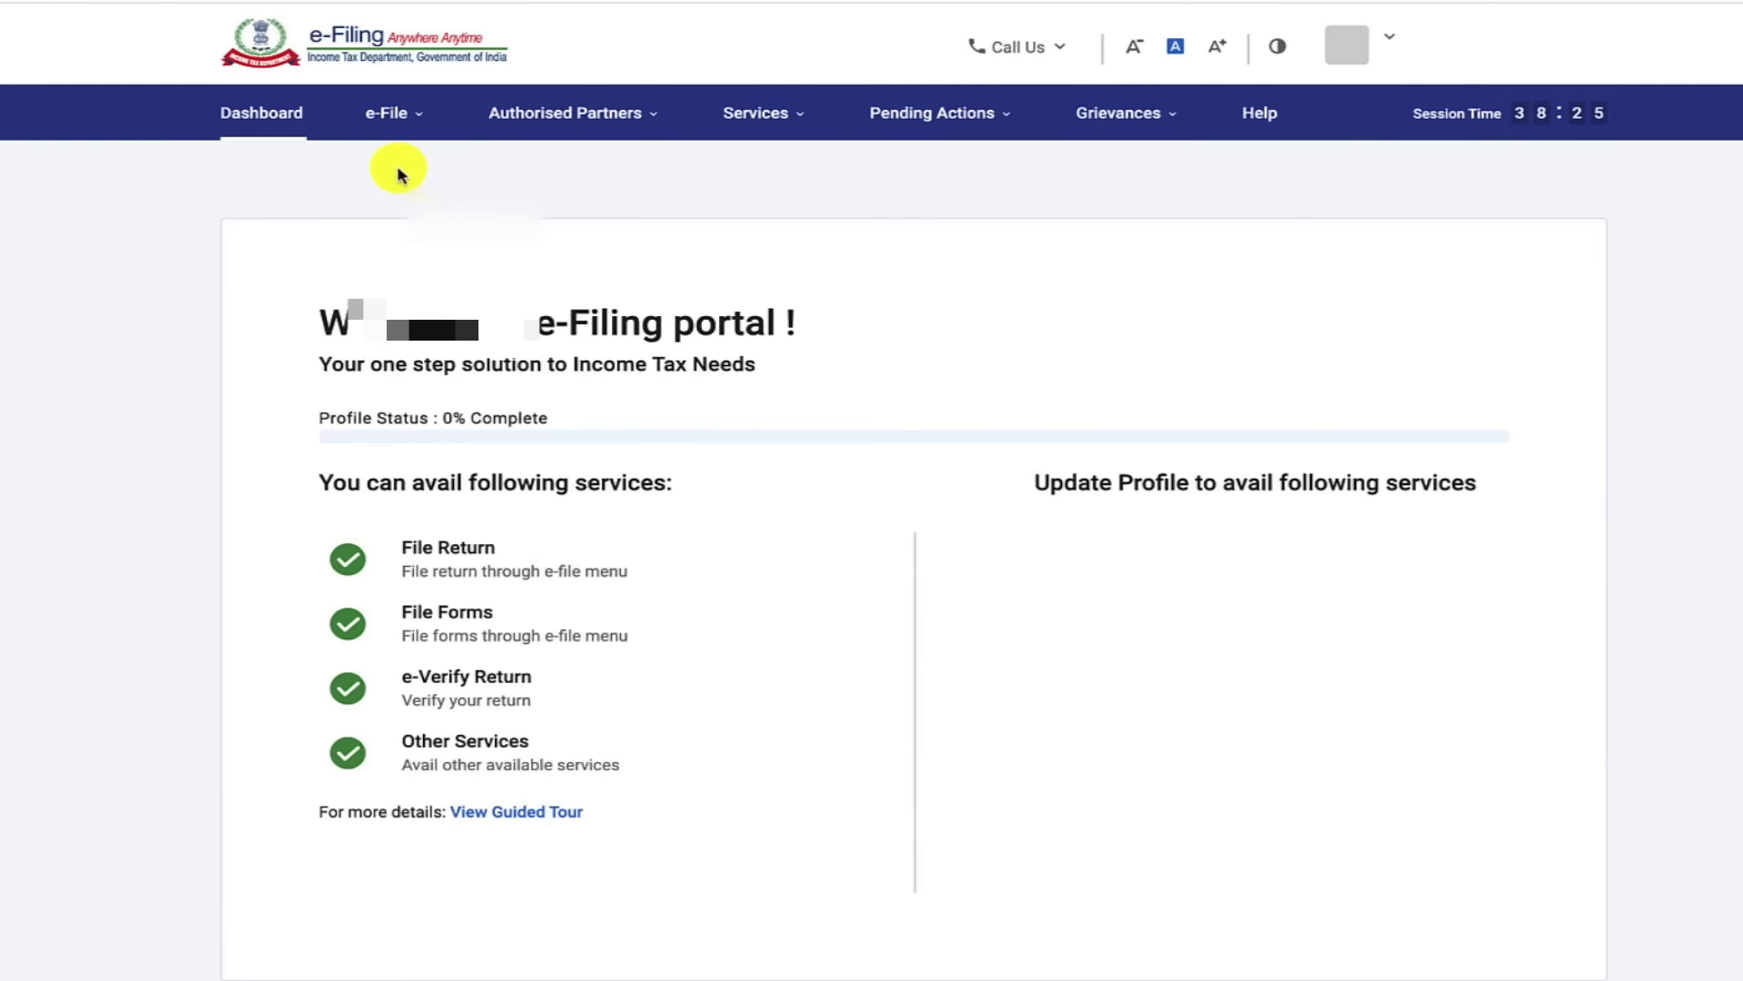
Look through the e-File Income Tax Returns options and the Grievances menu.
{"action": "left_click", "coordinate": [390, 115]}
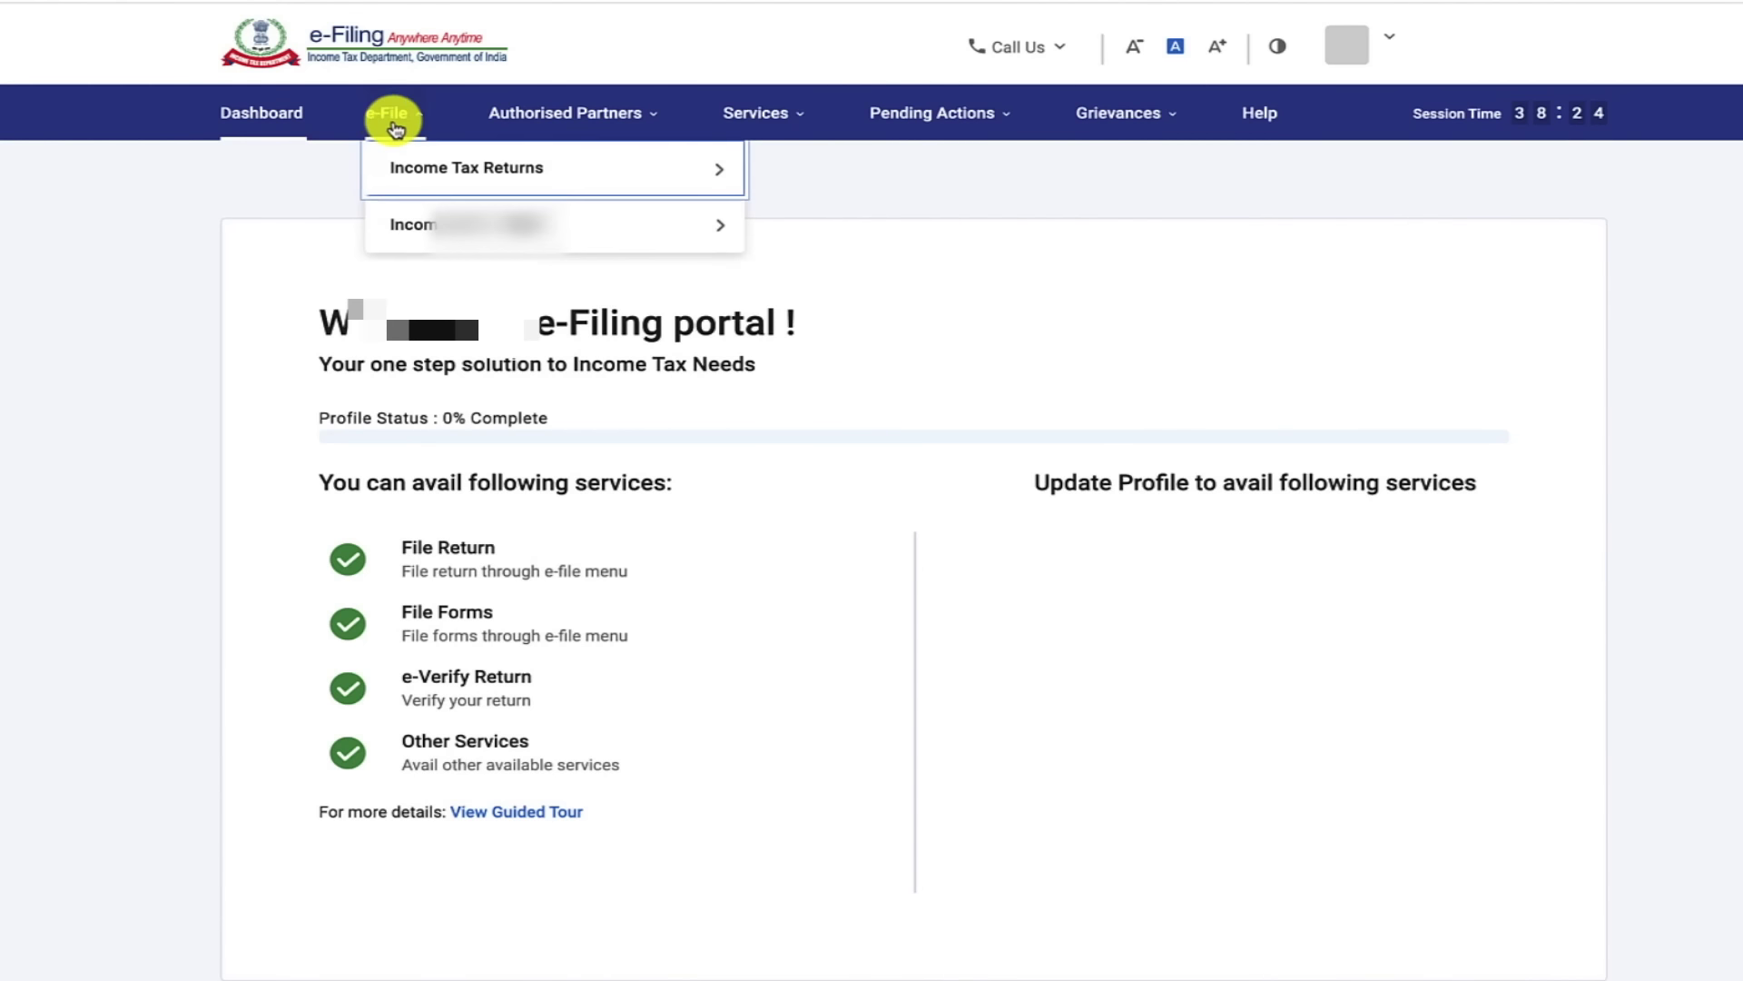
{"action": "mouse_move", "coordinate": [428, 161]}
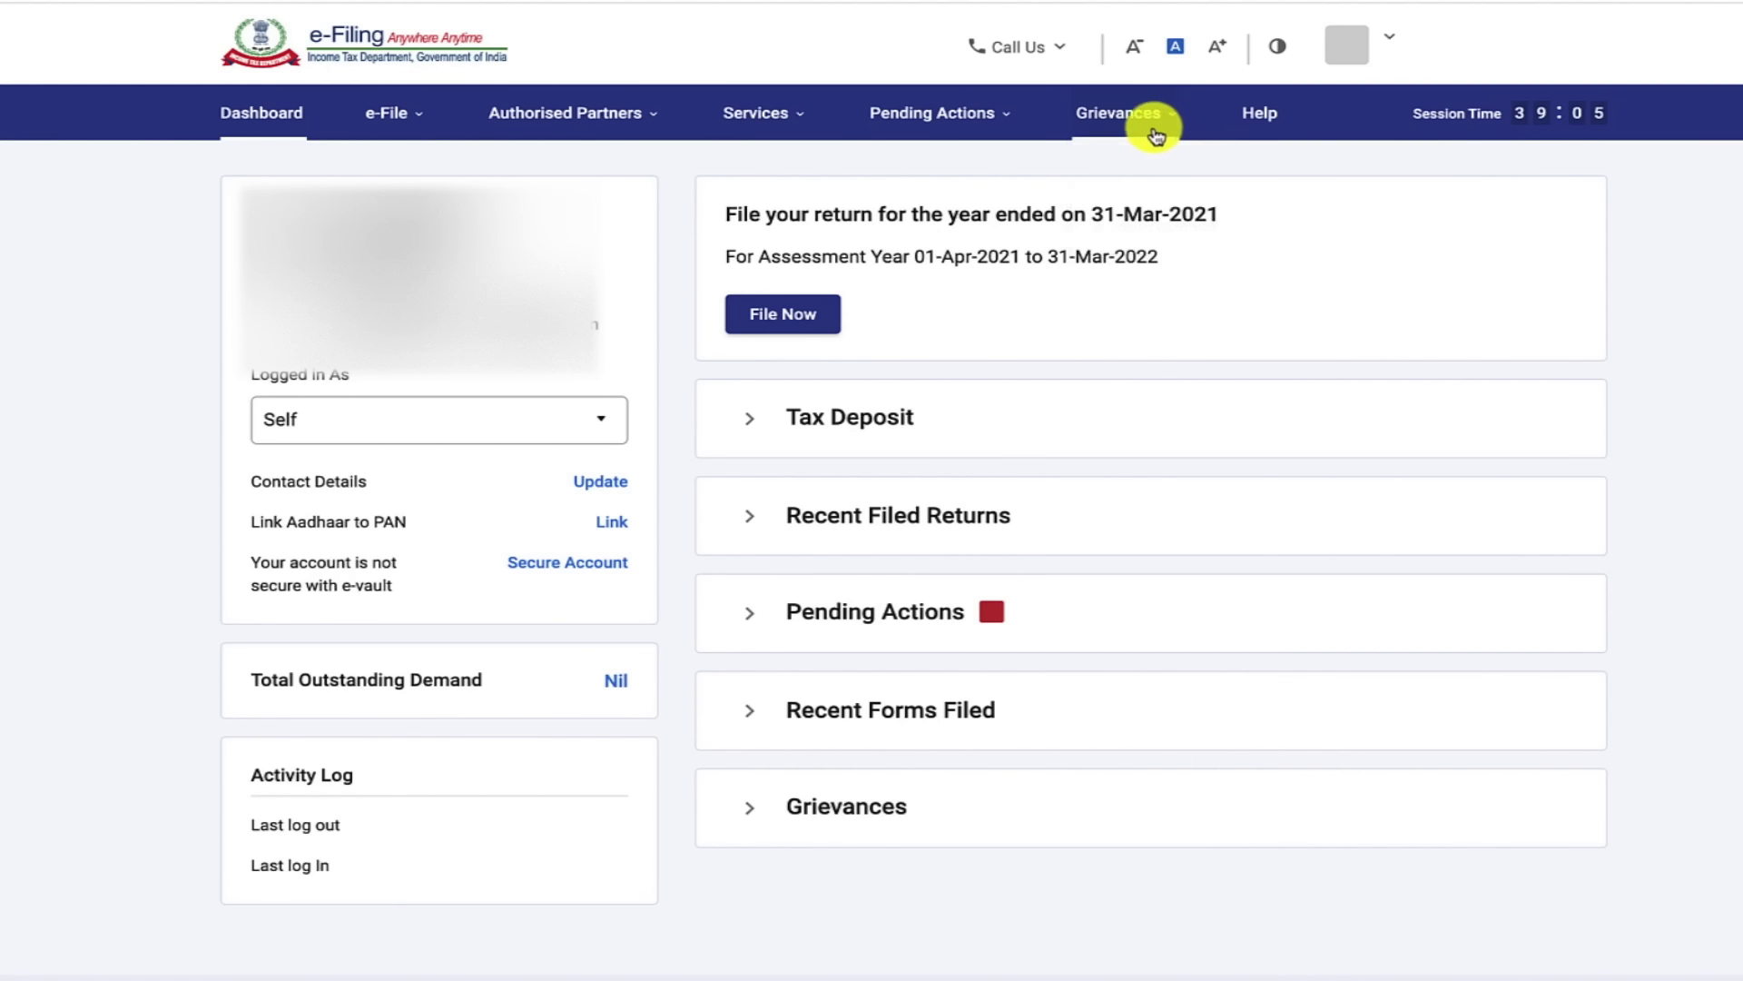
{"action": "left_click", "coordinate": [1153, 132]}
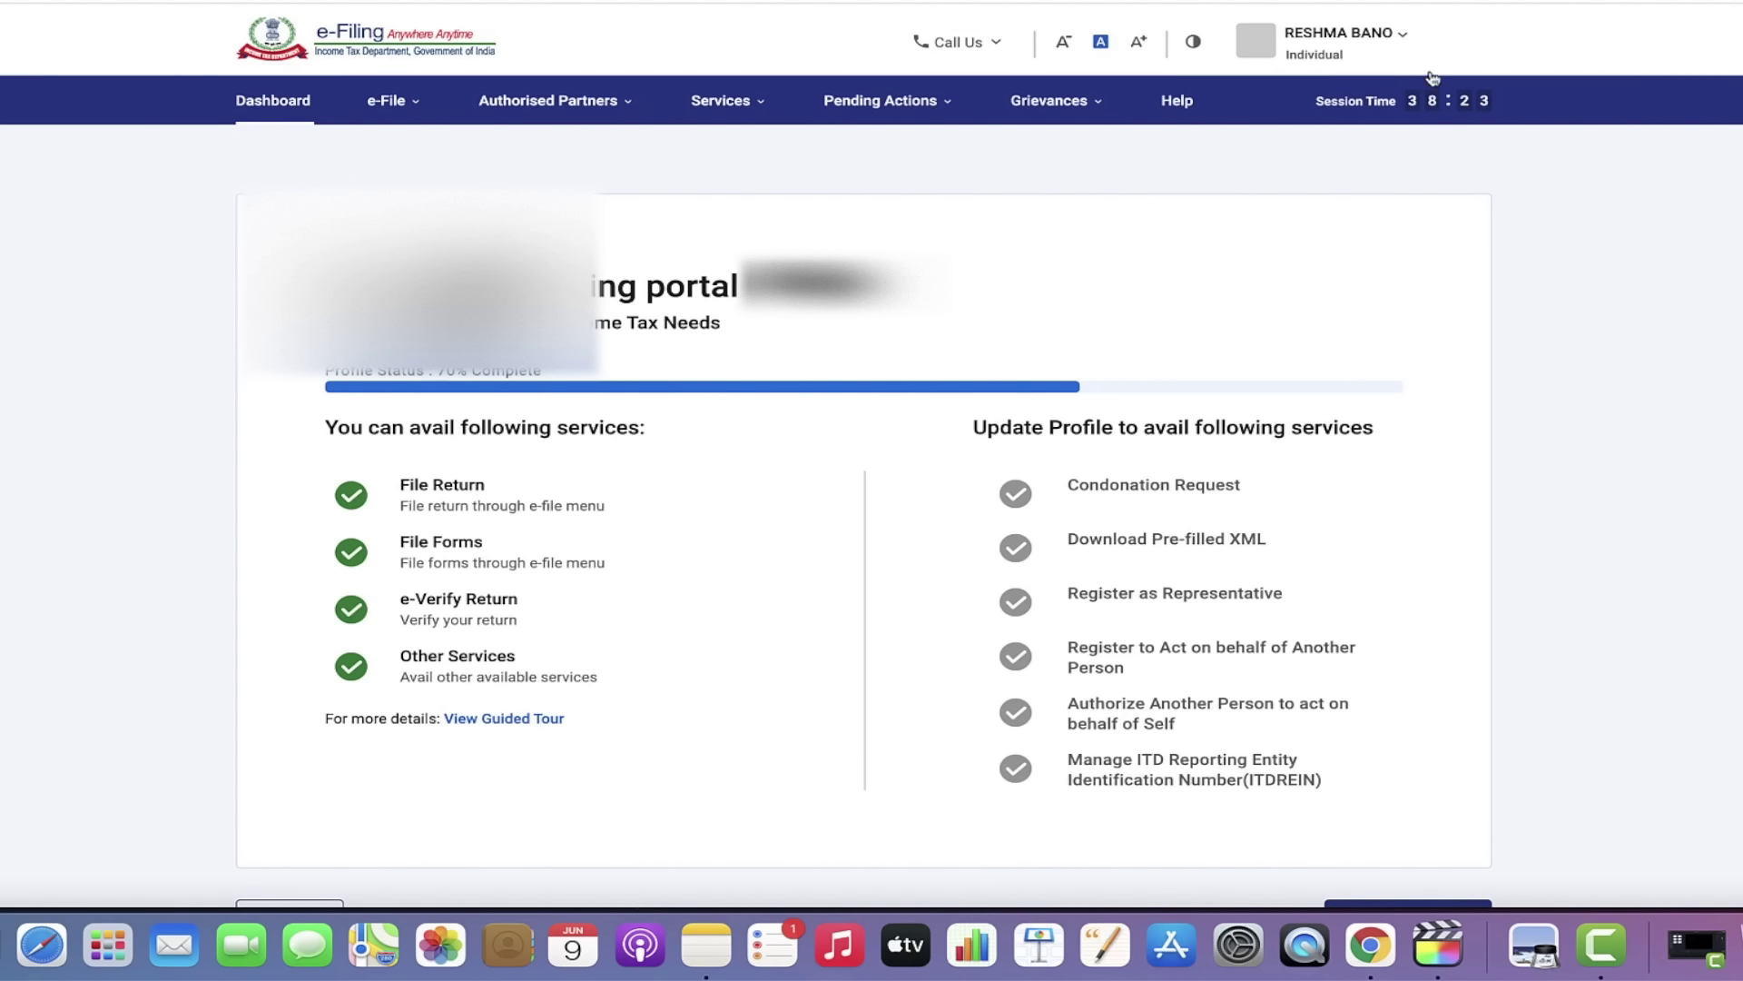
Open My Profile from the account name dropdown at the top right.
{"action": "left_click", "coordinate": [1403, 44]}
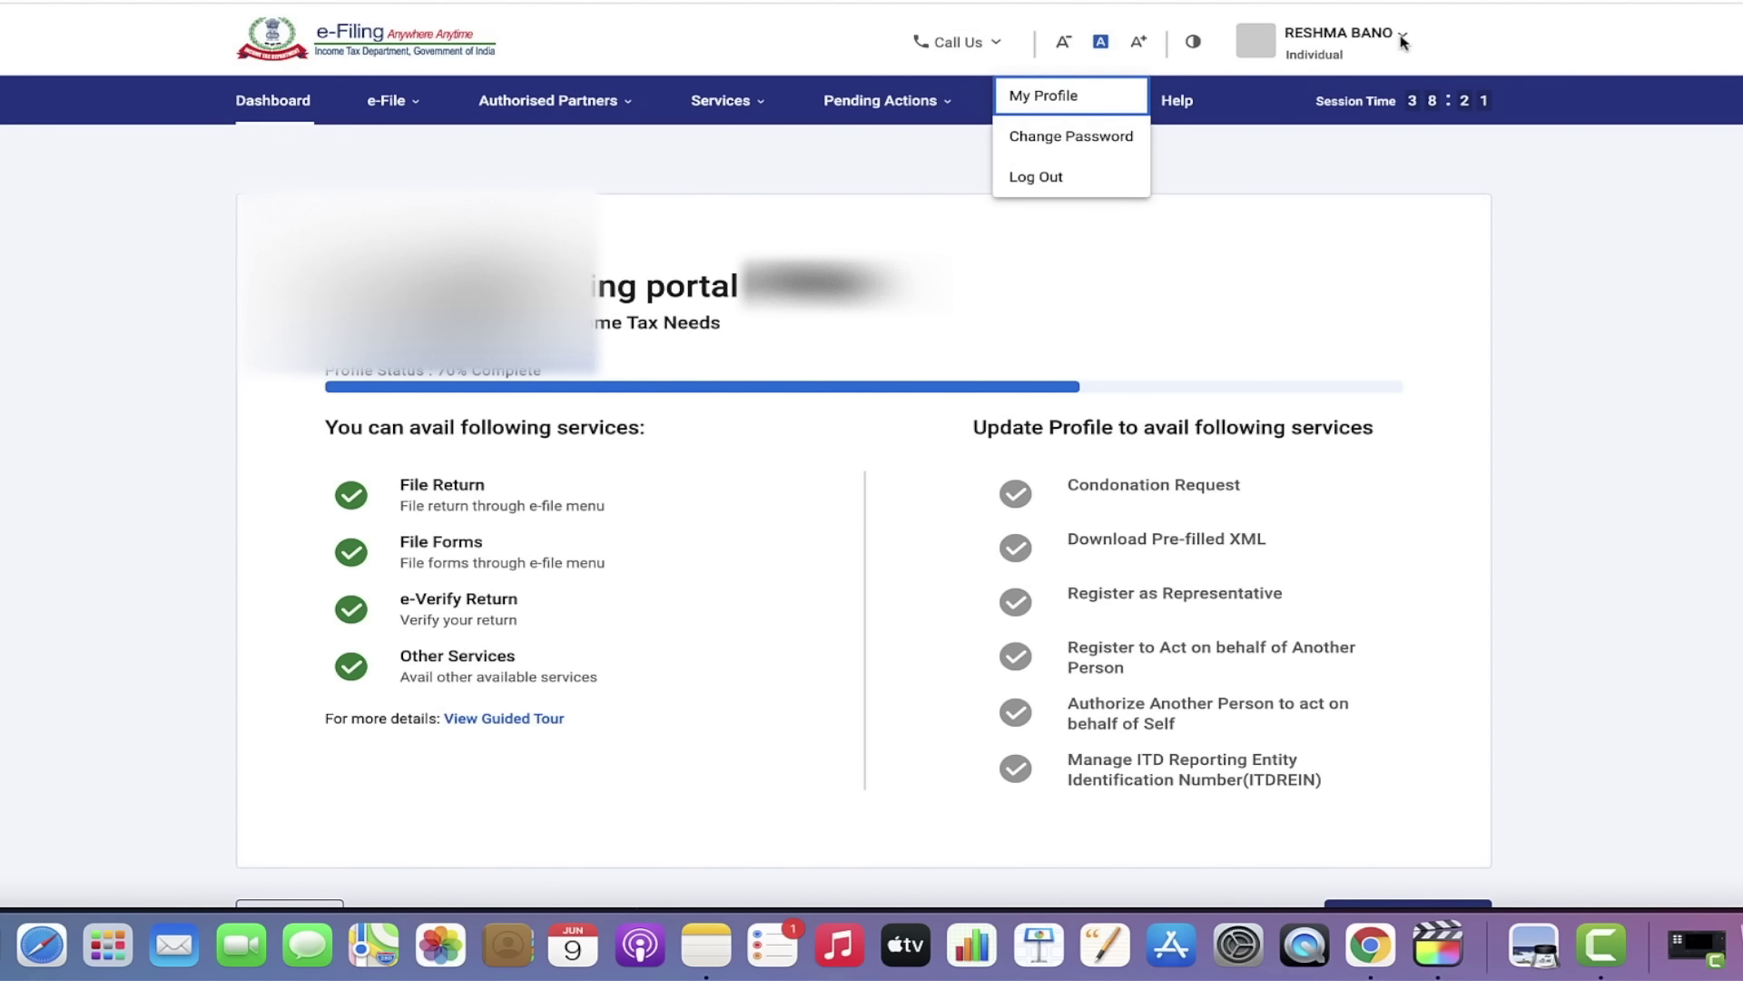
{"action": "left_click", "coordinate": [1058, 97]}
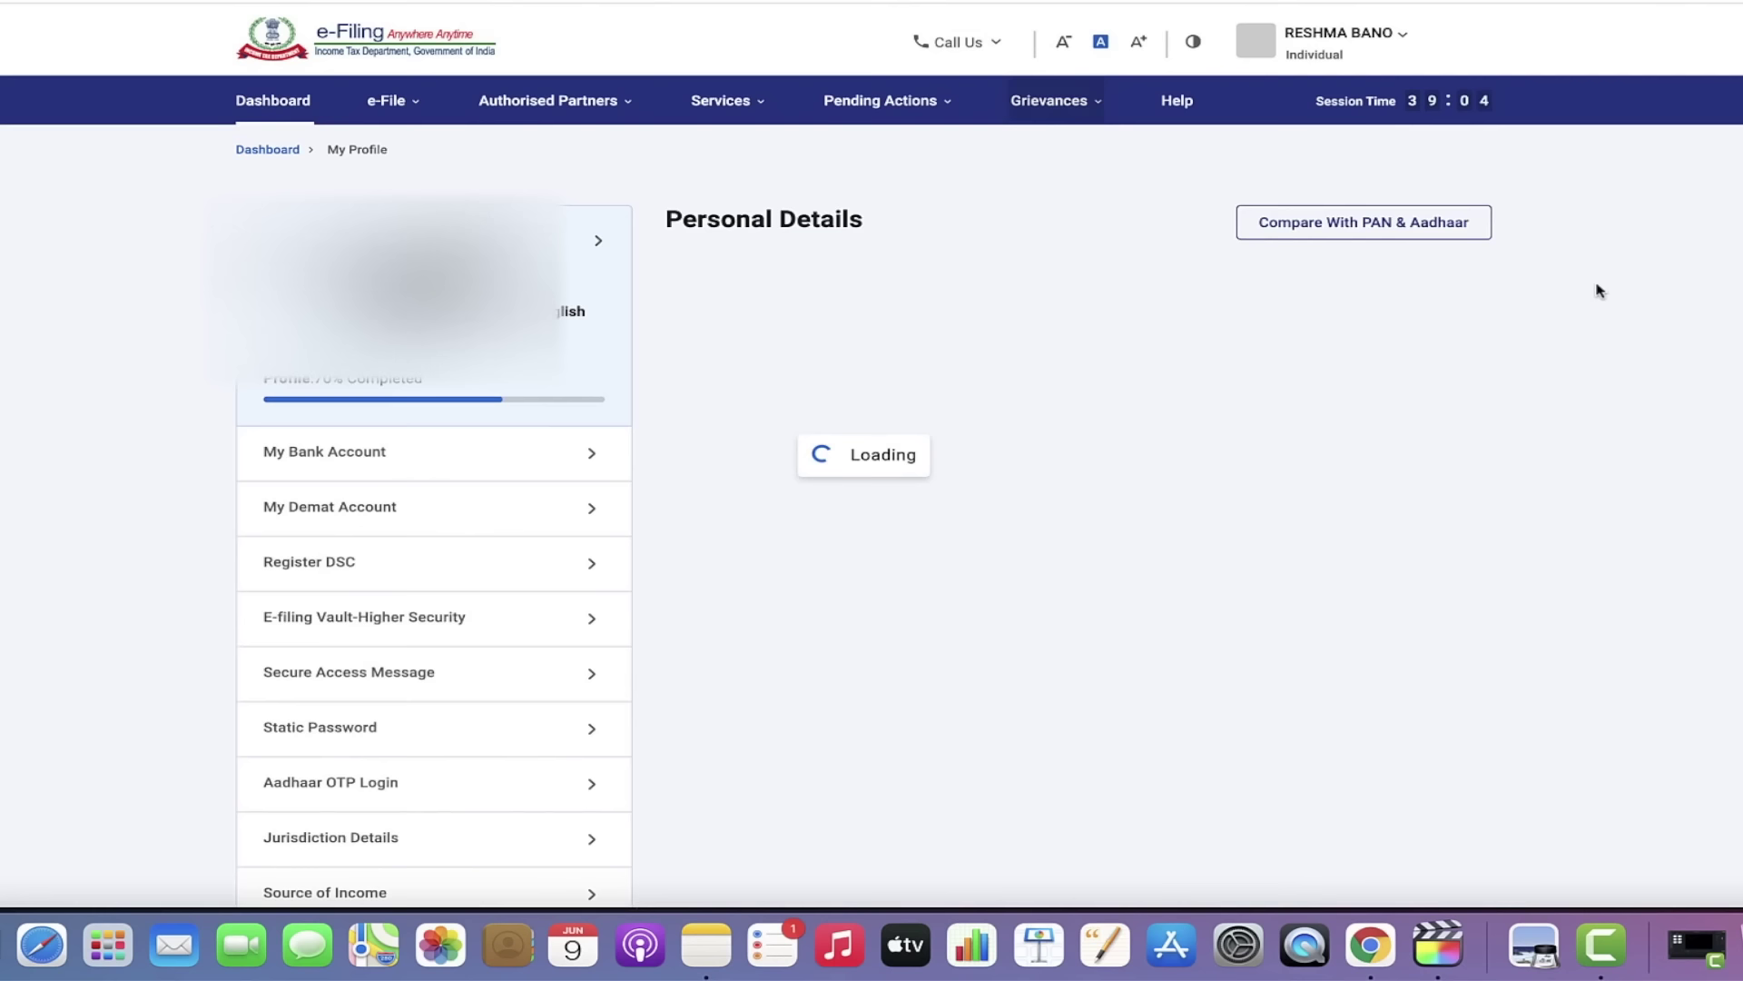